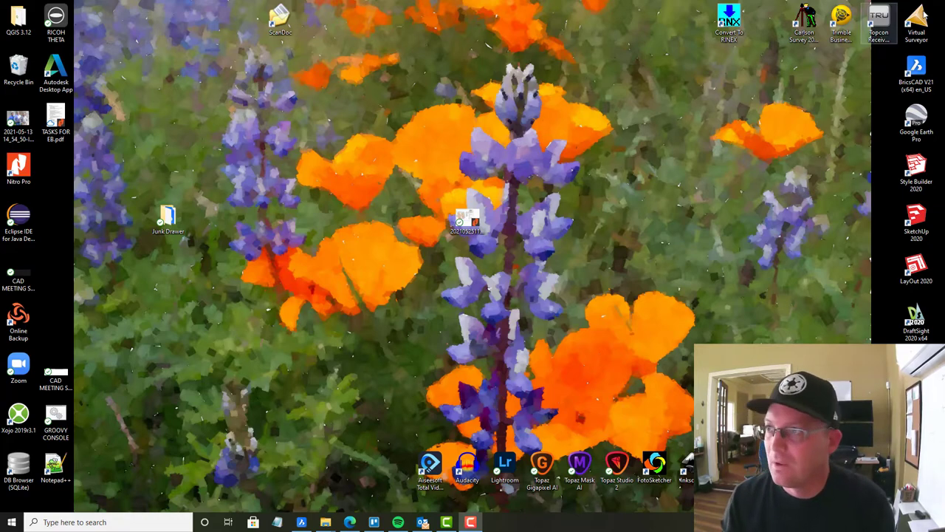
Open File Explorer in a maximized window and go to the Proposals folder inside Templates\RH.
{"action": "left_click", "coordinate": [325, 522]}
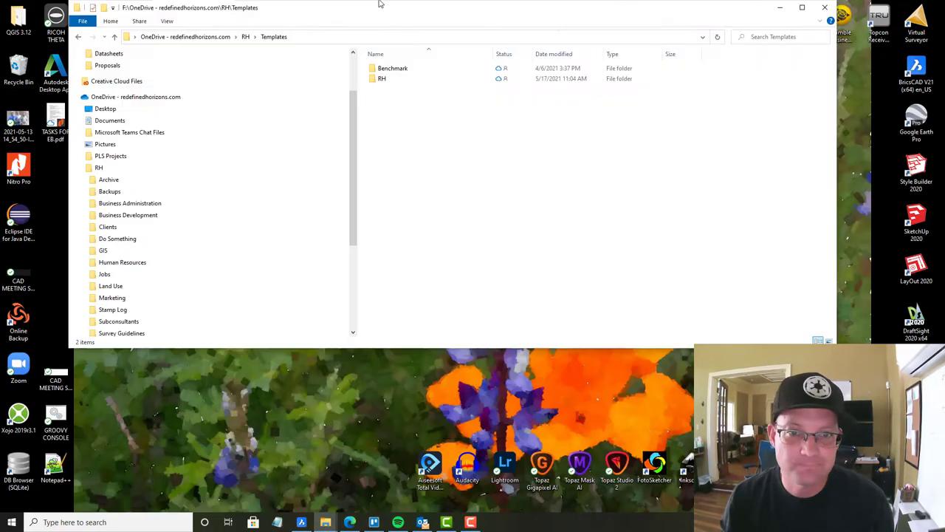
{"action": "left_click", "coordinate": [844, 23]}
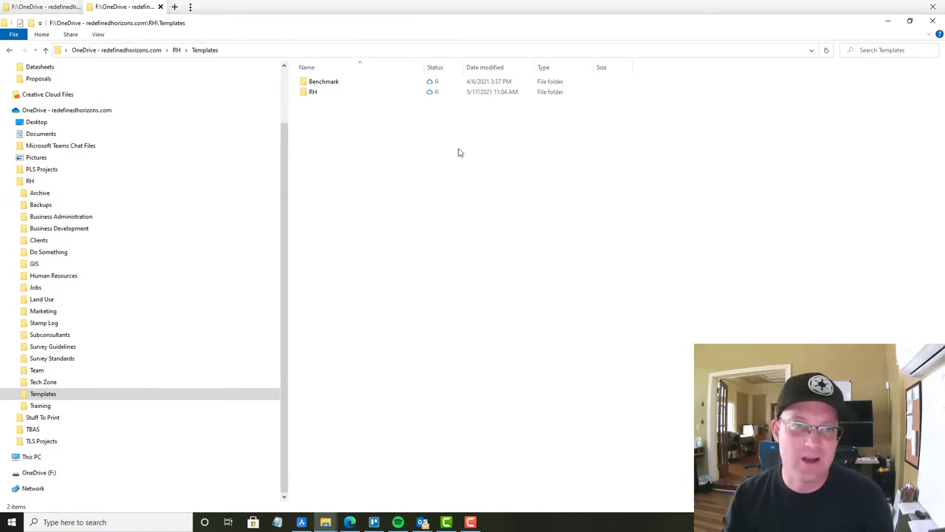
{"action": "left_click", "coordinate": [337, 96]}
{"action": "double_click", "coordinate": [336, 97]}
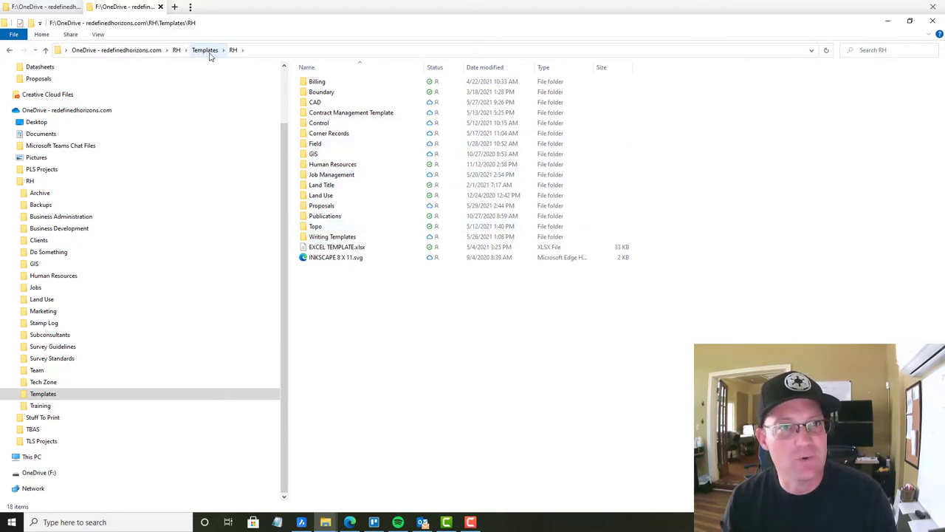
{"action": "double_click", "coordinate": [327, 207]}
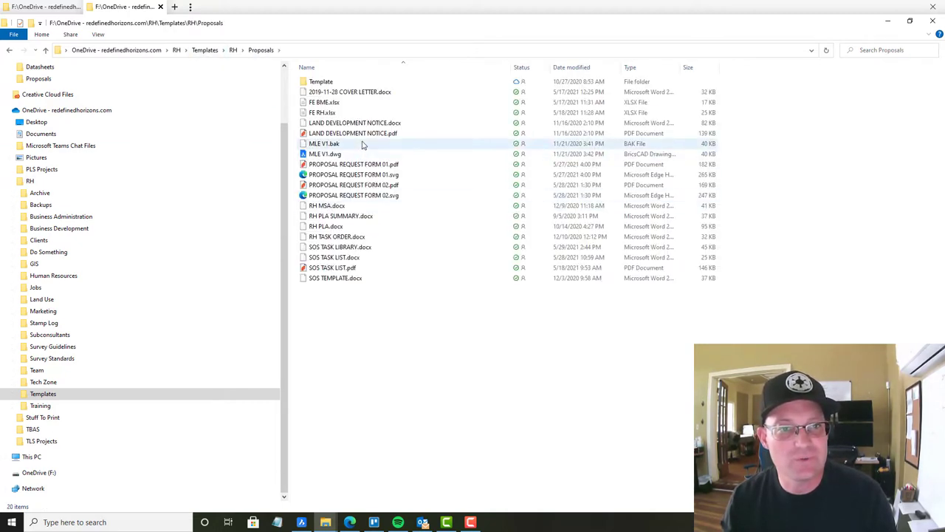
Copy SOS TASK LIBRARY.docx and SOS TEMPLATE.docx from the Proposals templates folder.
{"action": "left_click", "coordinate": [345, 248]}
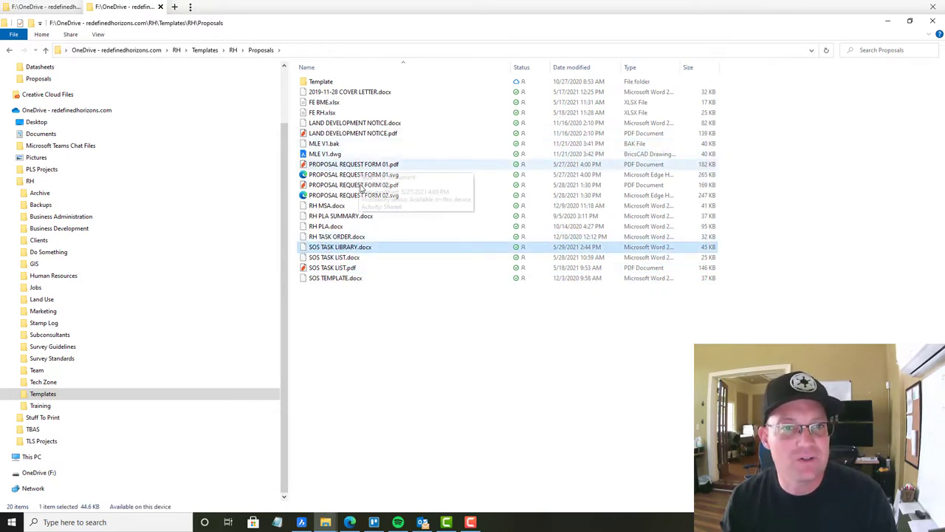
{"action": "left_click", "coordinate": [321, 279], "text": "ctrl"}
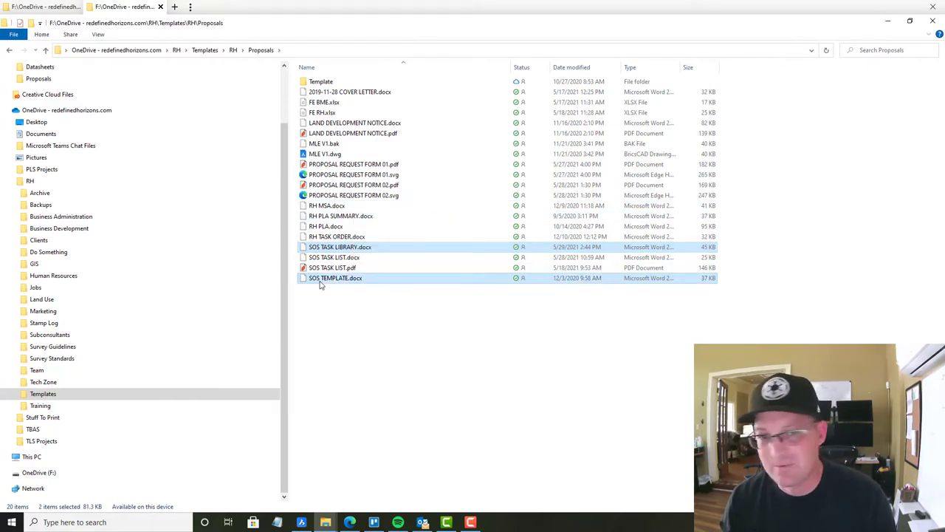
{"action": "right_click", "coordinate": [321, 283]}
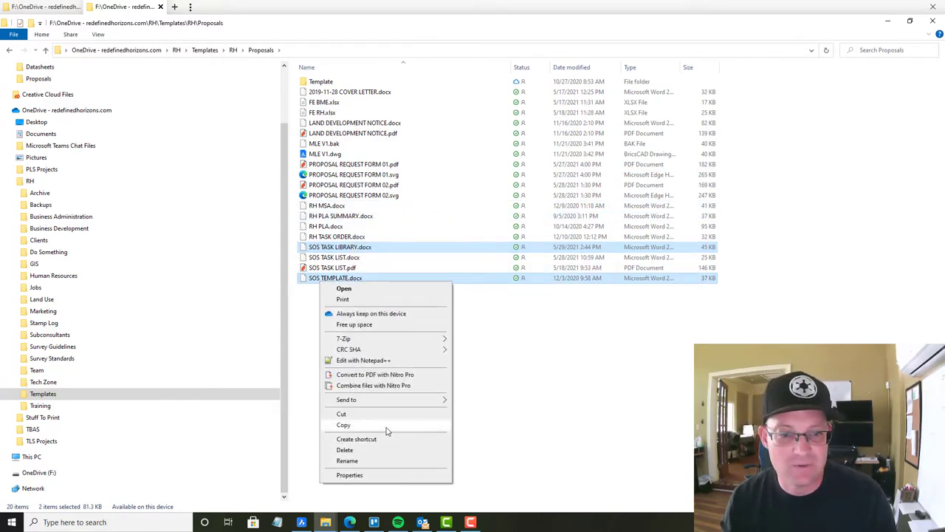
{"action": "left_click", "coordinate": [347, 426]}
Paste the two copied SOS documents into the Contract folder of the active job 037-007 Sage Creek - Merced.
{"action": "left_click", "coordinate": [48, 7]}
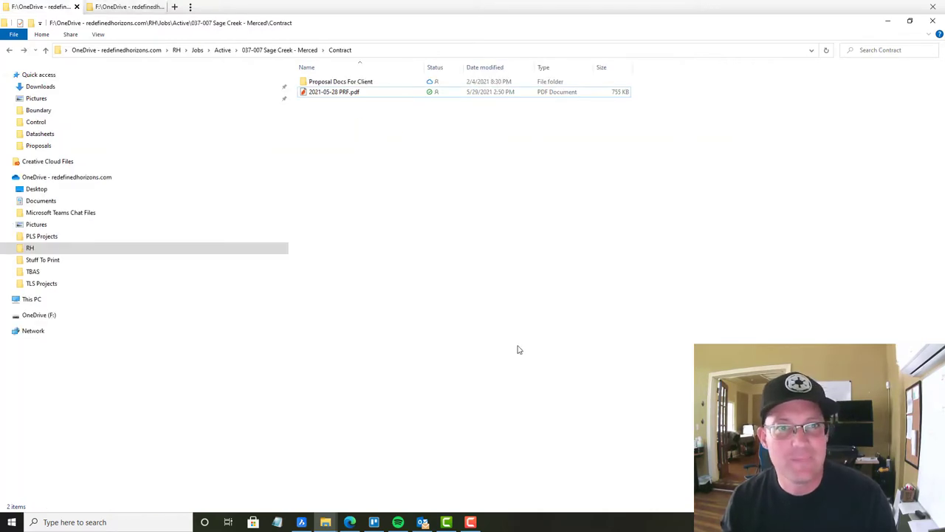
{"action": "left_click", "coordinate": [222, 49]}
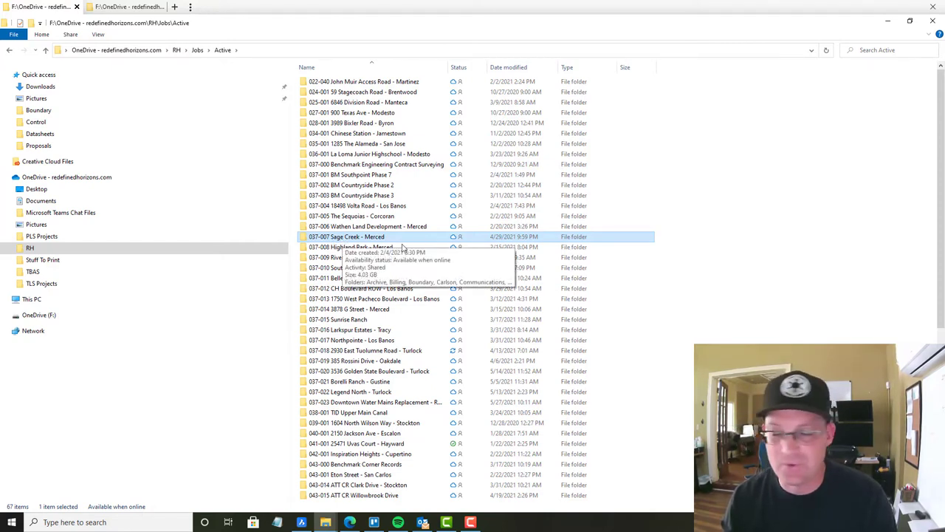
{"action": "double_click", "coordinate": [338, 240]}
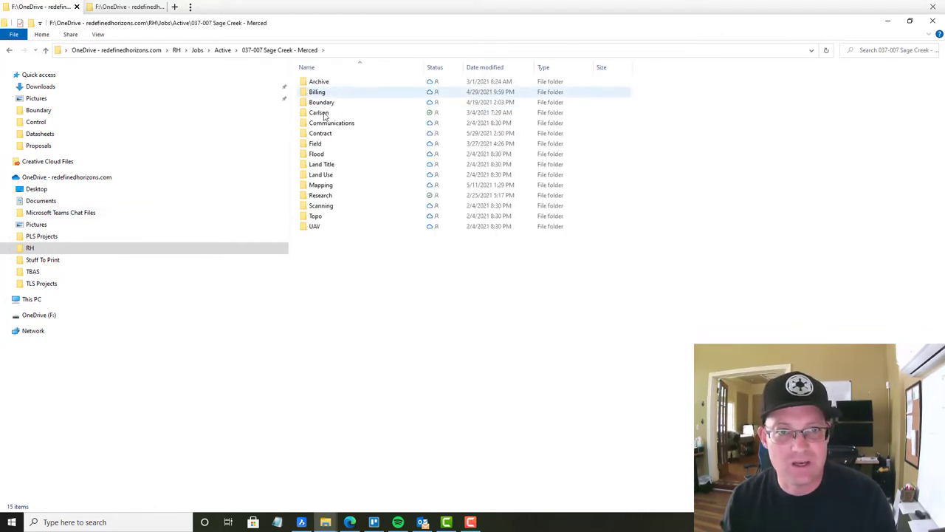
{"action": "double_click", "coordinate": [324, 133]}
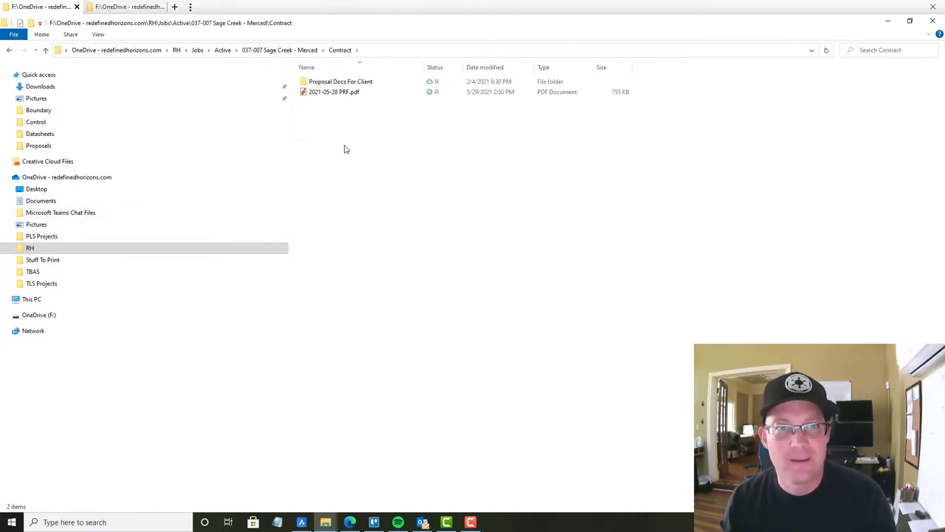
{"action": "right_click", "coordinate": [344, 146]}
{"action": "left_click", "coordinate": [369, 214]}
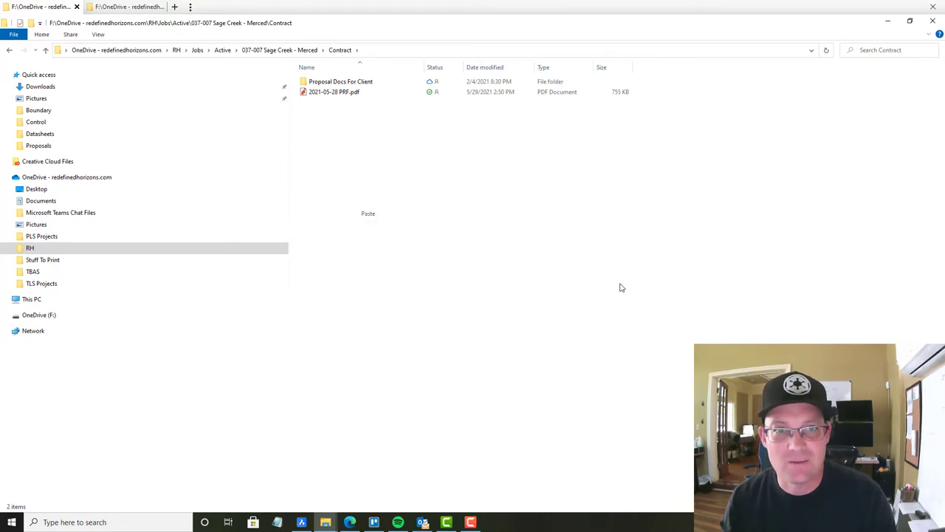
{"action": "left_click", "coordinate": [515, 281]}
Create a new folder named OC in the job's Contract folder.
{"action": "right_click", "coordinate": [386, 172]}
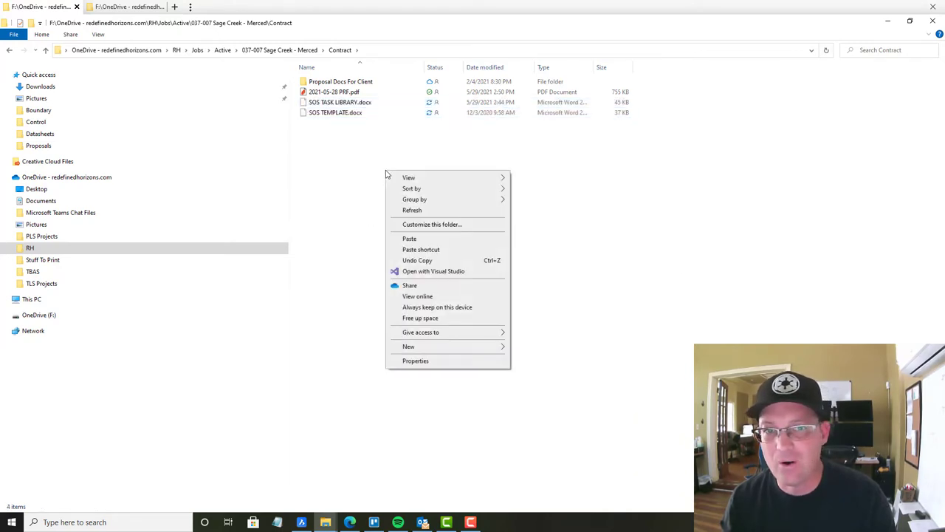
{"action": "mouse_move", "coordinate": [465, 353]}
{"action": "left_click", "coordinate": [331, 190]}
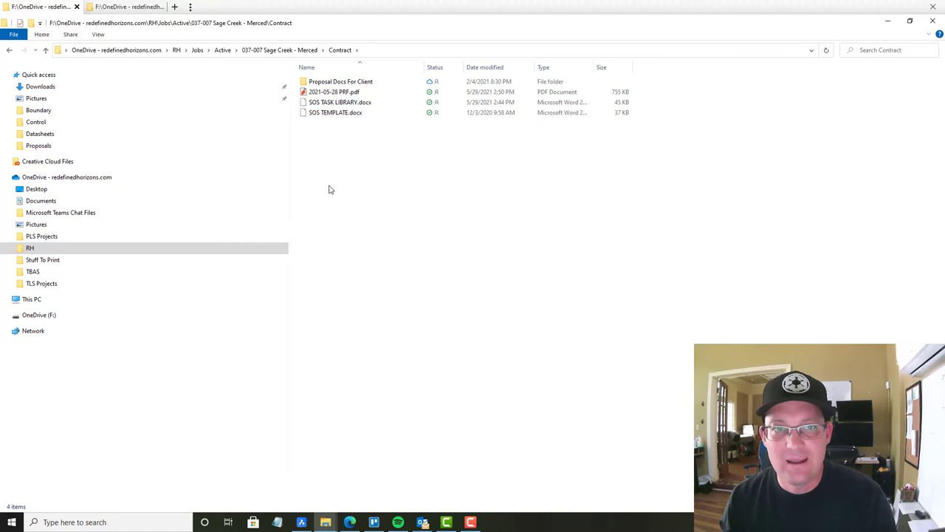
{"action": "right_click", "coordinate": [356, 163]}
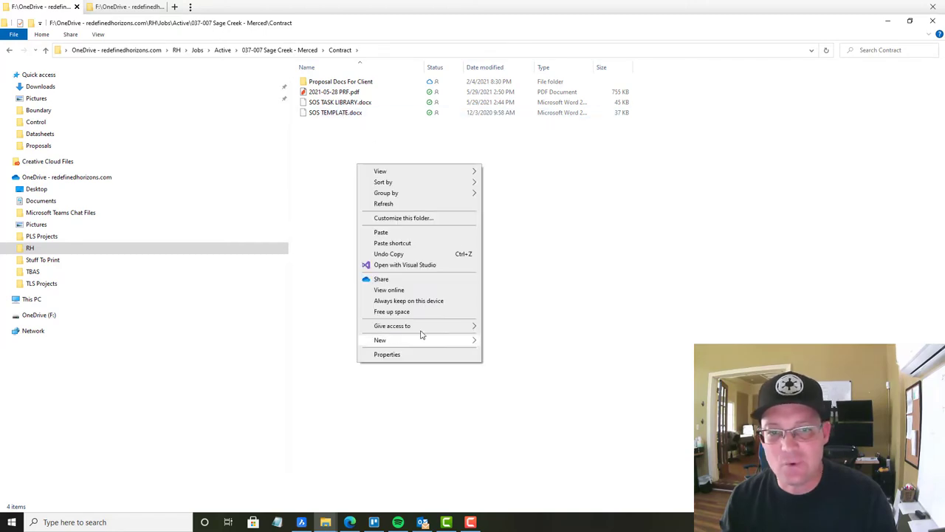
{"action": "mouse_move", "coordinate": [421, 340]}
{"action": "left_click", "coordinate": [505, 341]}
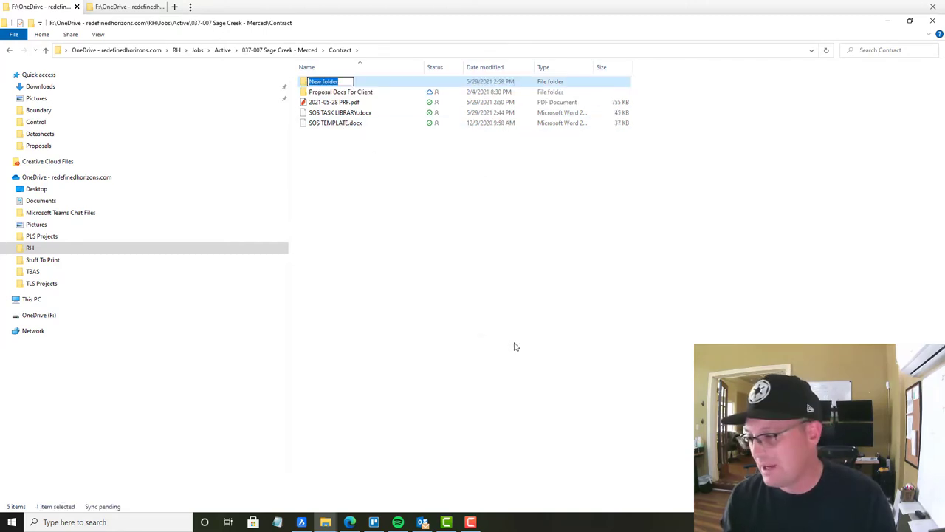
{"action": "type", "text": "oc"}
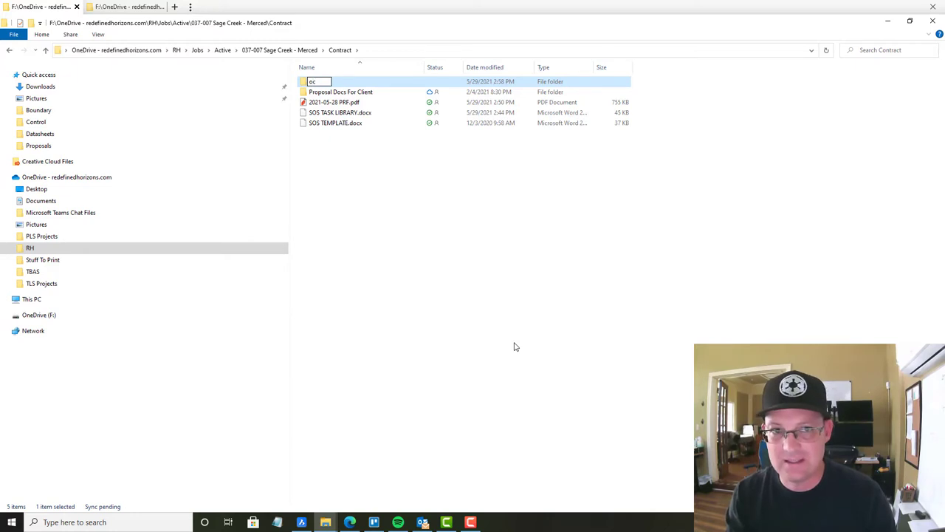
{"action": "key", "text": "BackSpace"}
{"action": "key", "text": "BackSpace"}
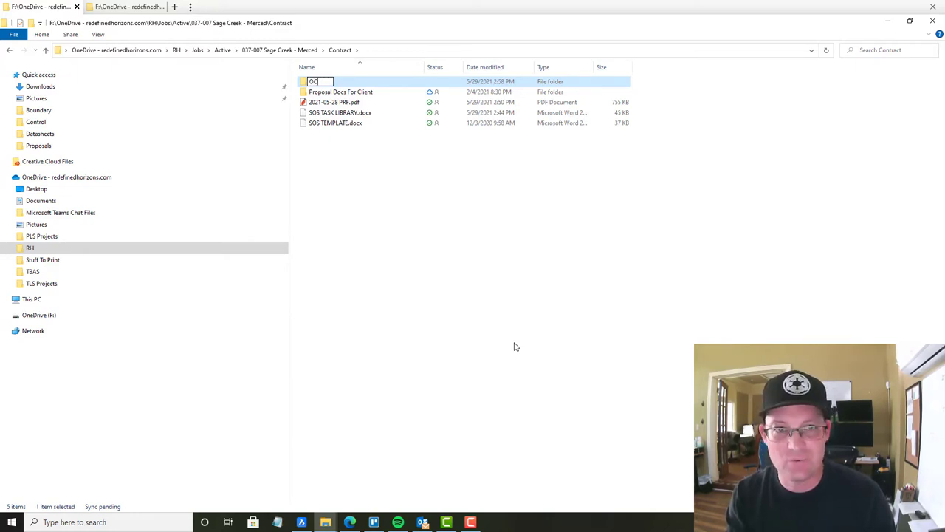
{"action": "type", "text": "OC"}
{"action": "key", "text": "Return"}
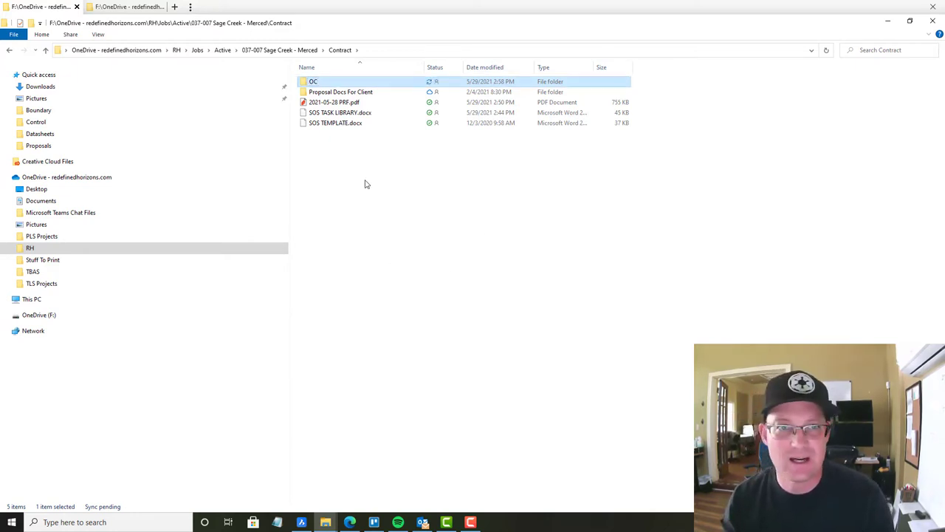
Move SOS TASK LIBRARY.docx and SOS TEMPLATE.docx into the OC folder.
{"action": "right_click", "coordinate": [365, 182]}
{"action": "key", "text": "Escape"}
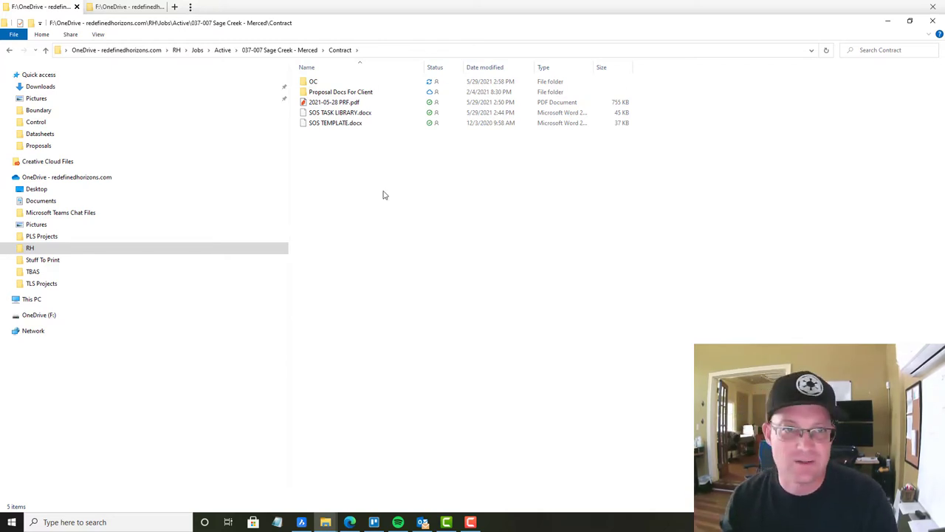
{"action": "left_click_drag", "start_coordinate": [442, 204], "coordinate": [336, 81]}
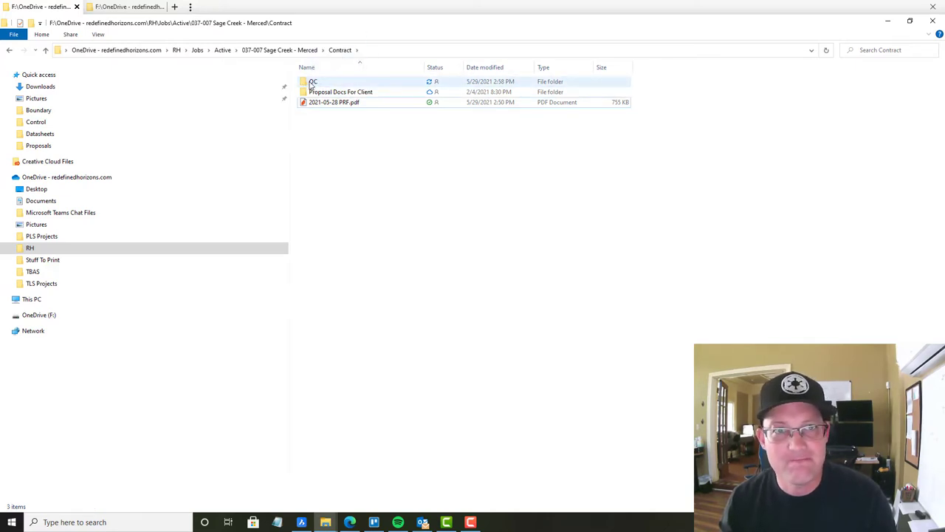
Open 2021-05-28 PRF.pdf from the Contract folder in Nitro Pro and maximize its window.
{"action": "left_click", "coordinate": [325, 102]}
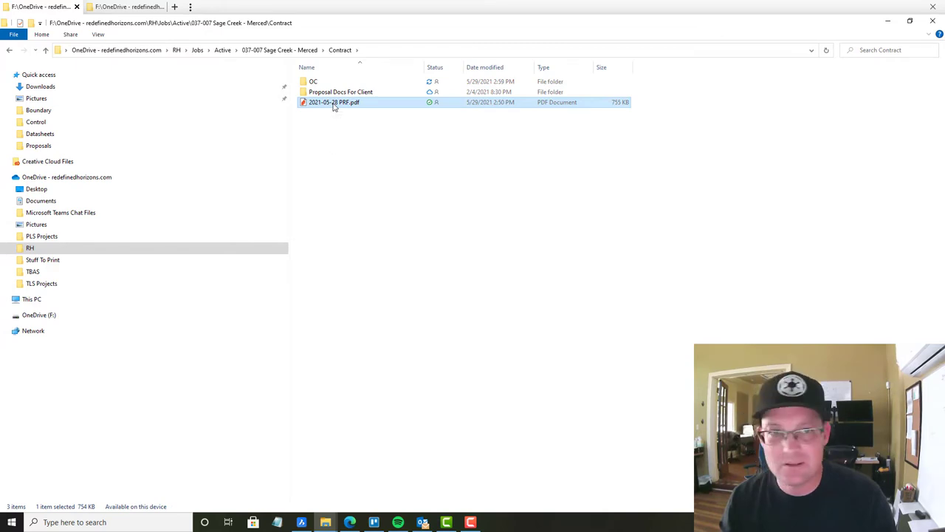
{"action": "double_click", "coordinate": [334, 106]}
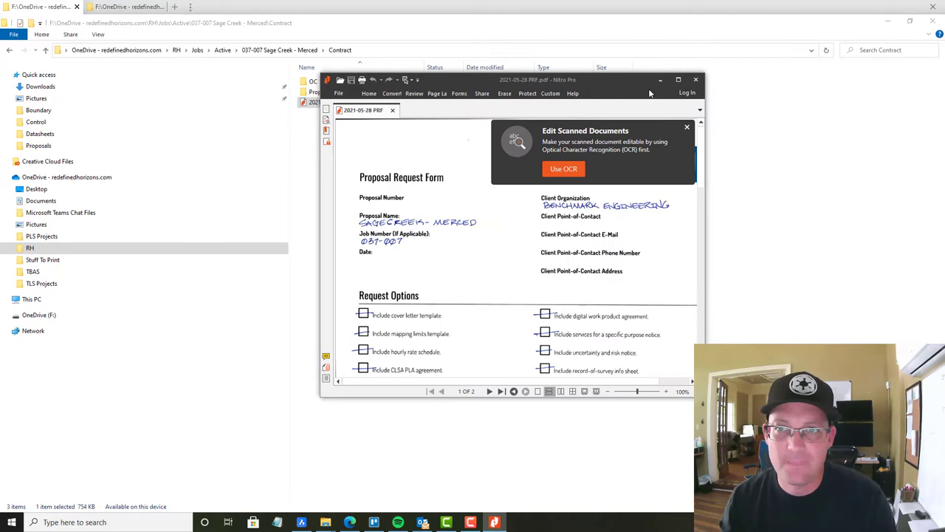
{"action": "left_click", "coordinate": [678, 80]}
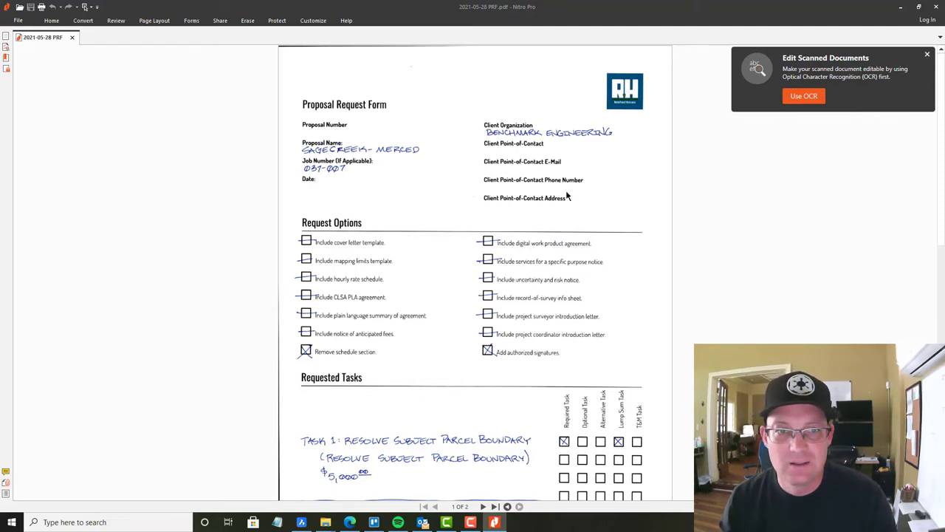
Review the Proposal Request Form's project details, request options and requested tasks across both pages.
{"action": "scroll", "coordinate": [569, 196], "scroll_direction": "down", "scroll_amount": 1}
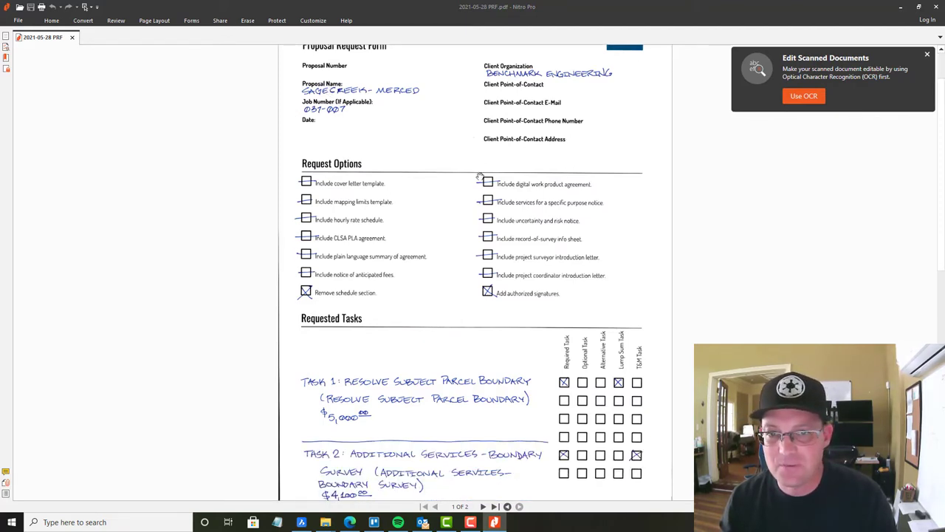
{"action": "scroll", "coordinate": [559, 264], "scroll_direction": "down", "scroll_amount": 8}
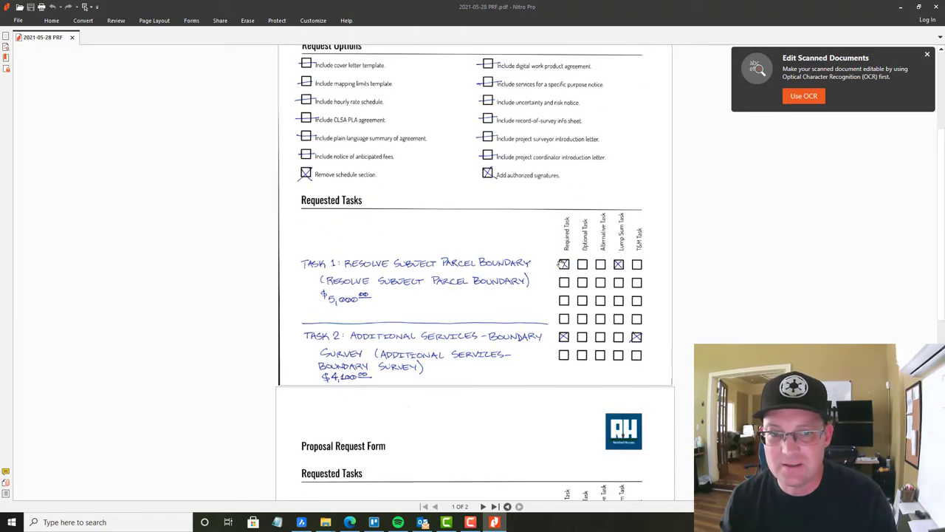
{"action": "scroll", "coordinate": [560, 262], "scroll_direction": "up", "scroll_amount": 10}
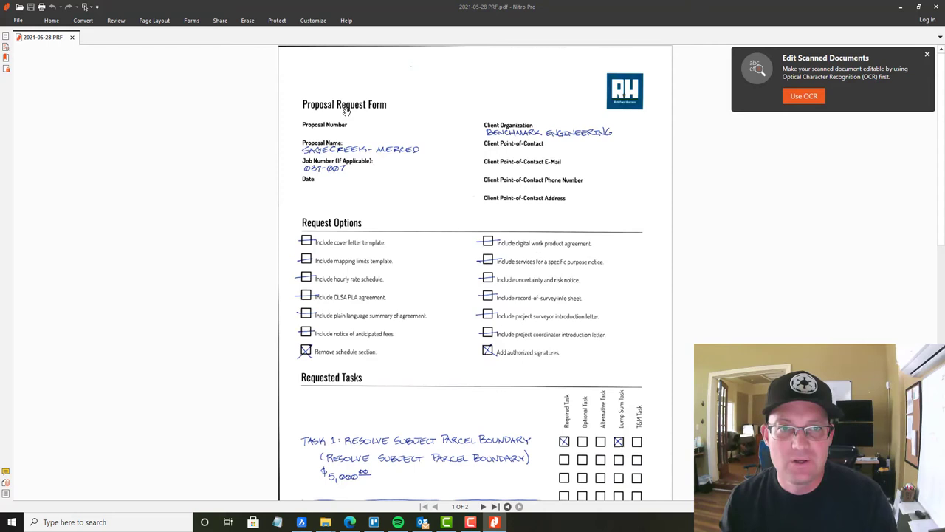
{"action": "scroll", "coordinate": [363, 120], "scroll_direction": "down", "scroll_amount": 3}
{"action": "scroll", "coordinate": [445, 158], "scroll_direction": "up", "scroll_amount": 1}
{"action": "scroll", "coordinate": [446, 158], "scroll_direction": "up", "scroll_amount": 2}
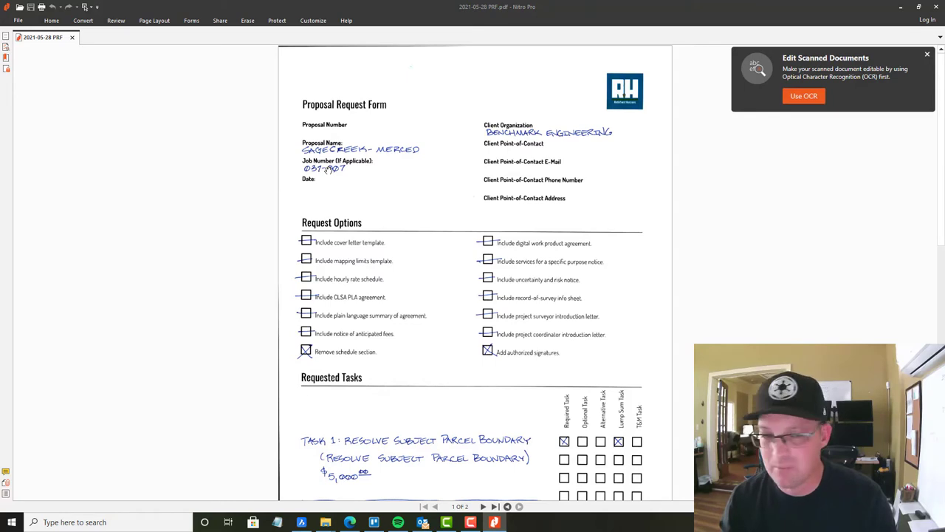
{"action": "scroll", "coordinate": [327, 169], "scroll_direction": "down", "scroll_amount": 2}
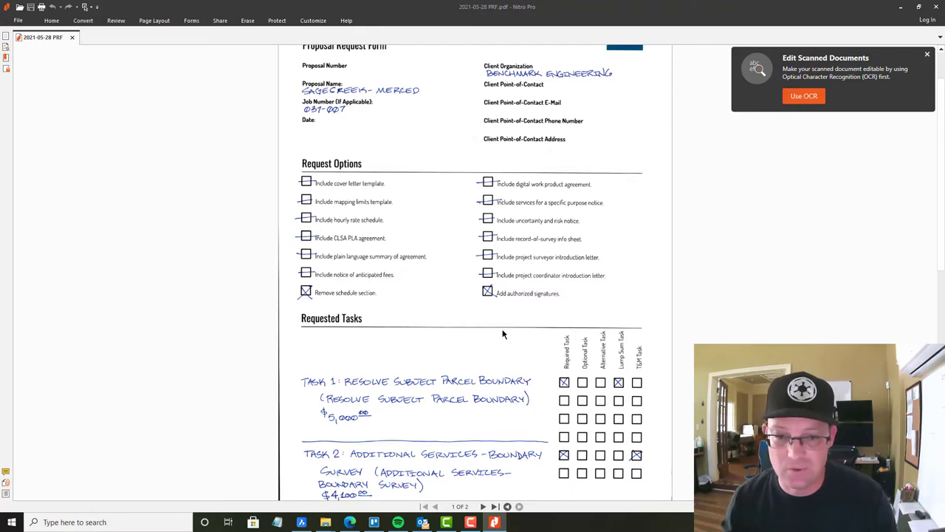
{"action": "scroll", "coordinate": [507, 312], "scroll_direction": "down", "scroll_amount": 2}
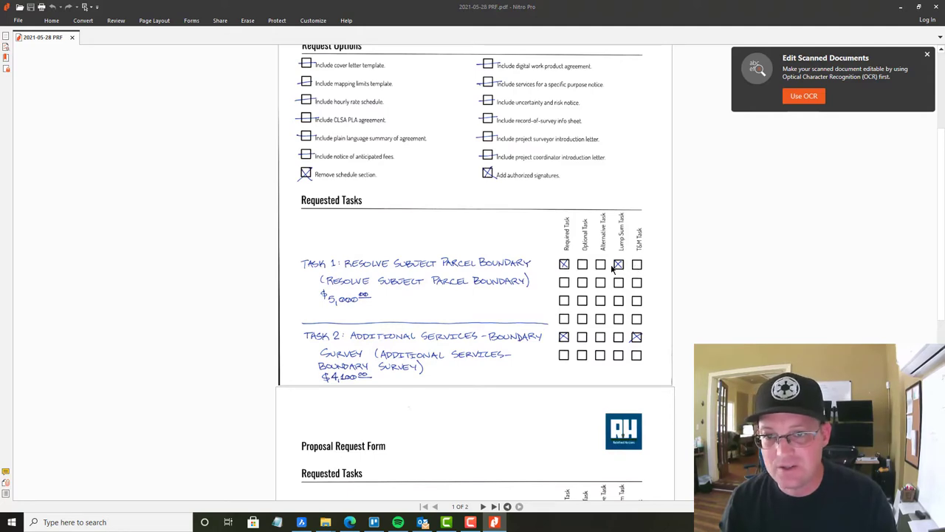
{"action": "scroll", "coordinate": [668, 314], "scroll_direction": "down", "scroll_amount": 3}
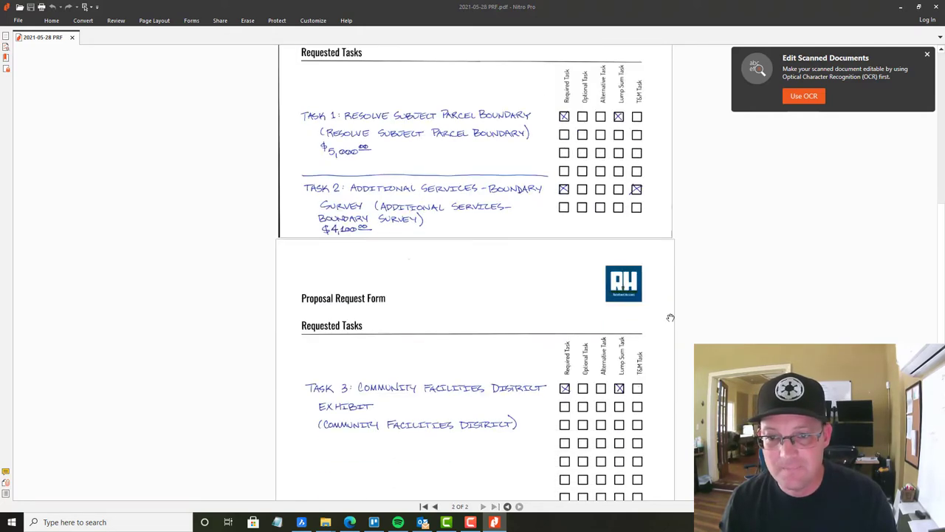
{"action": "scroll", "coordinate": [668, 314], "scroll_direction": "up", "scroll_amount": 2}
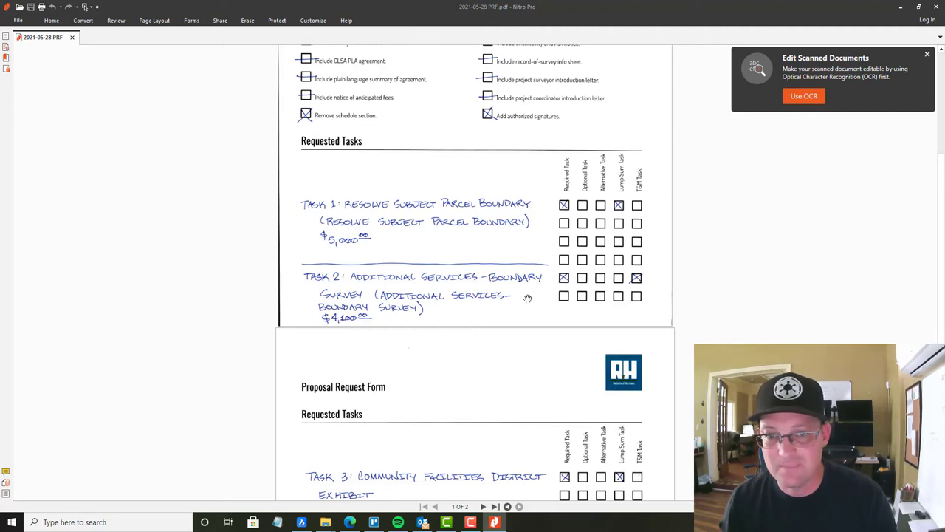
{"action": "scroll", "coordinate": [631, 284], "scroll_direction": "up", "scroll_amount": 3}
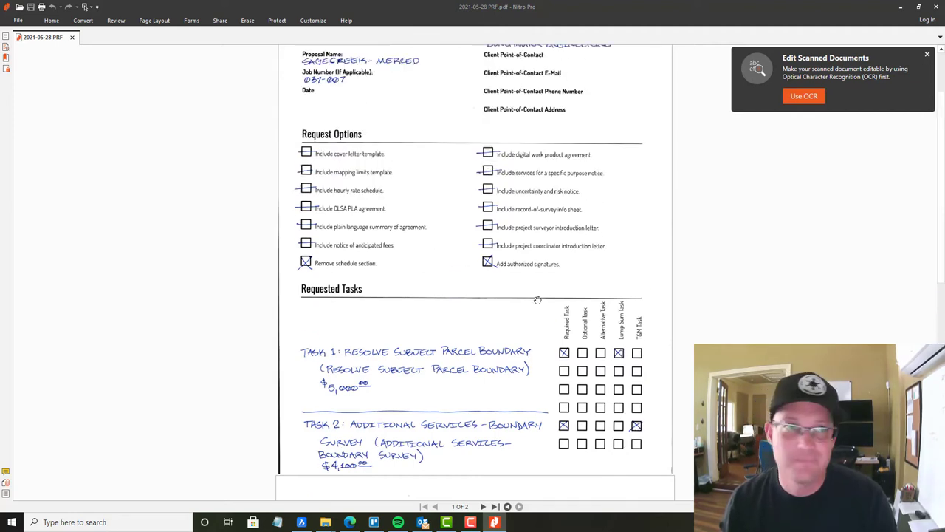
{"action": "scroll", "coordinate": [537, 299], "scroll_direction": "up", "scroll_amount": 2}
{"action": "scroll", "coordinate": [606, 205], "scroll_direction": "down", "scroll_amount": 3}
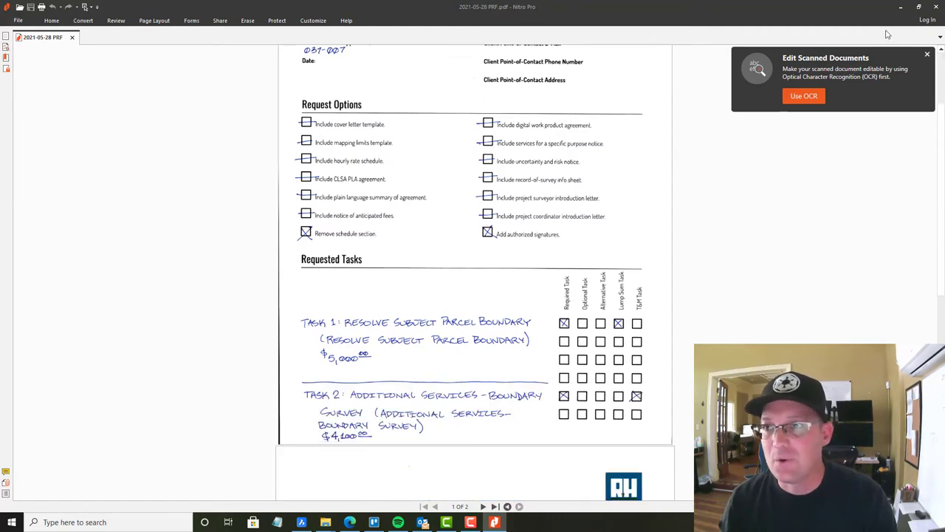
{"action": "scroll", "coordinate": [560, 311], "scroll_direction": "up", "scroll_amount": 2}
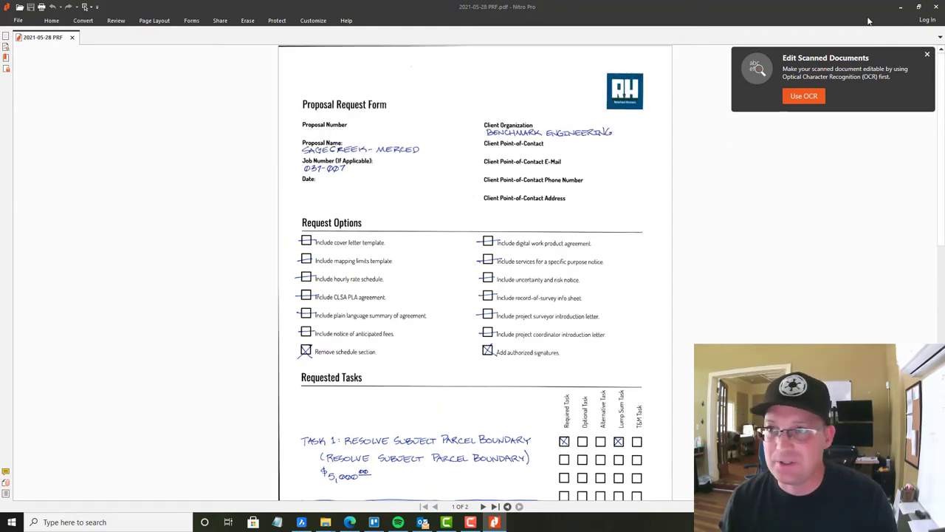
Open SOS TEMPLATE.docx from the OC folder in Word 2016 and skim its contents.
{"action": "left_click", "coordinate": [900, 7]}
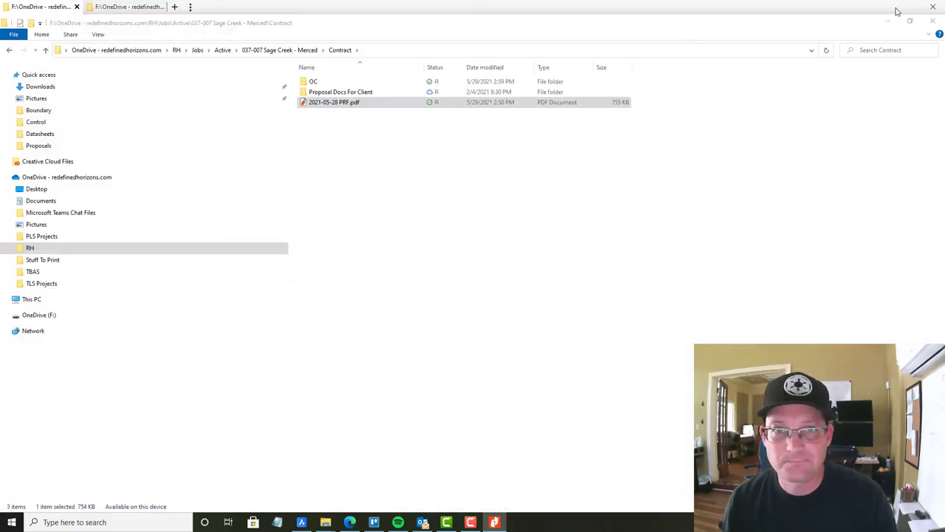
{"action": "double_click", "coordinate": [316, 82]}
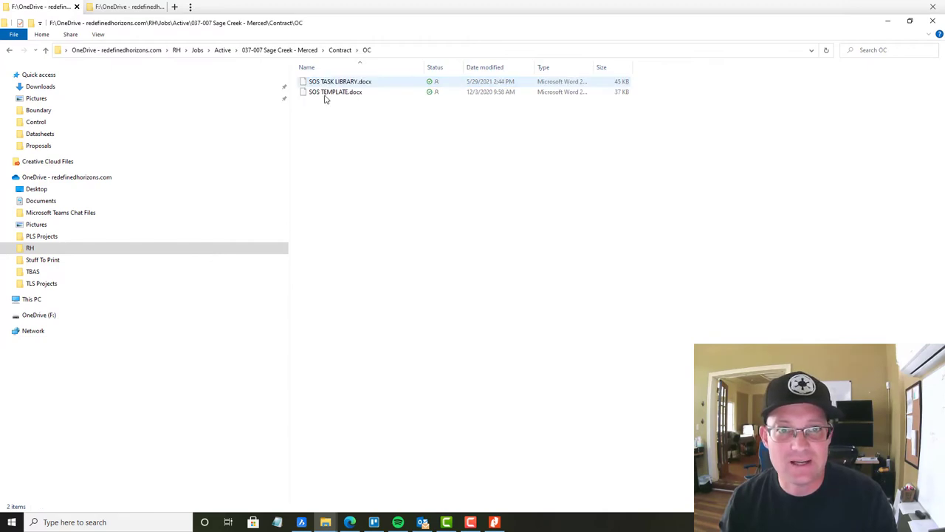
{"action": "double_click", "coordinate": [323, 93]}
{"action": "left_click", "coordinate": [446, 195]}
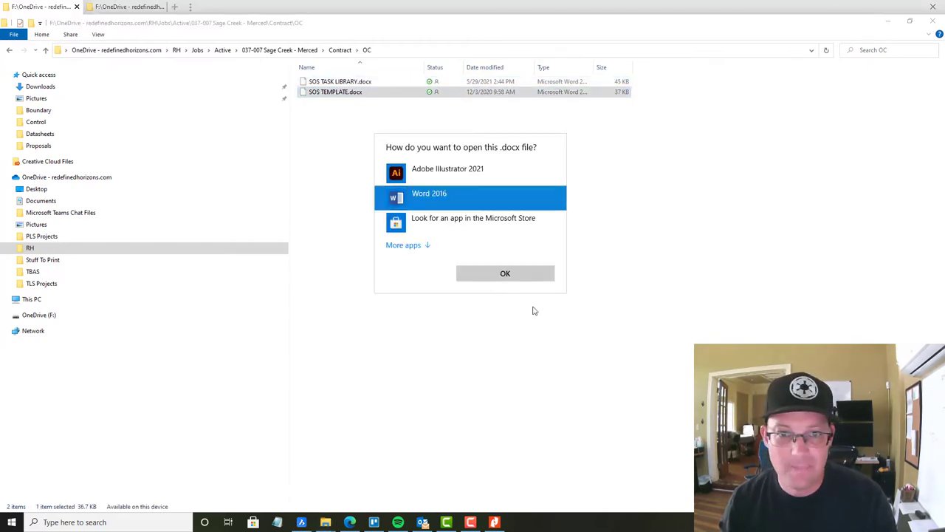
{"action": "left_click", "coordinate": [530, 274]}
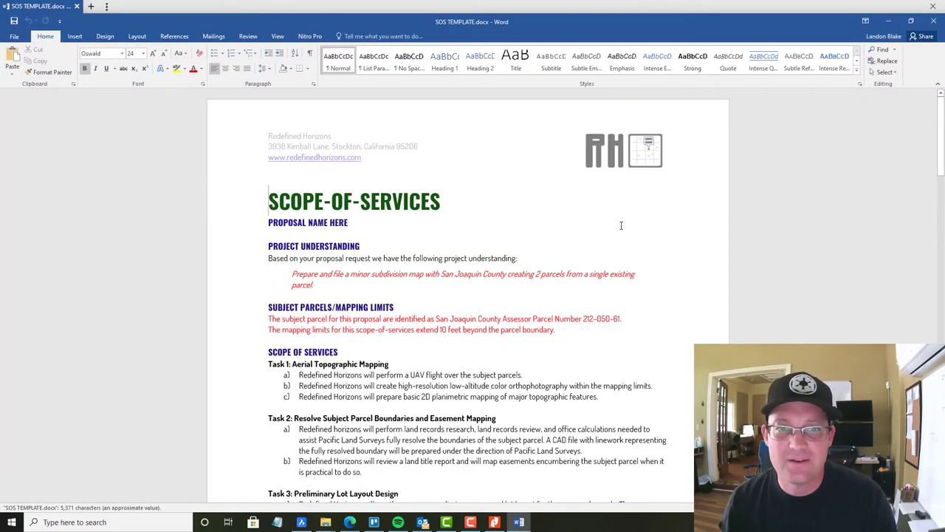
{"action": "scroll", "coordinate": [621, 225], "scroll_direction": "down", "scroll_amount": 15}
{"action": "scroll", "coordinate": [618, 289], "scroll_direction": "up", "scroll_amount": 8}
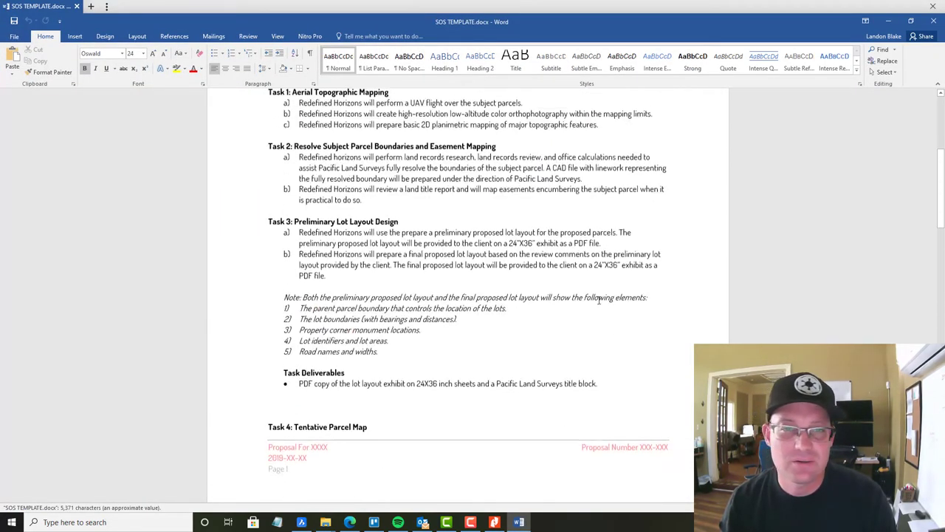
{"action": "scroll", "coordinate": [599, 299], "scroll_direction": "up", "scroll_amount": 6}
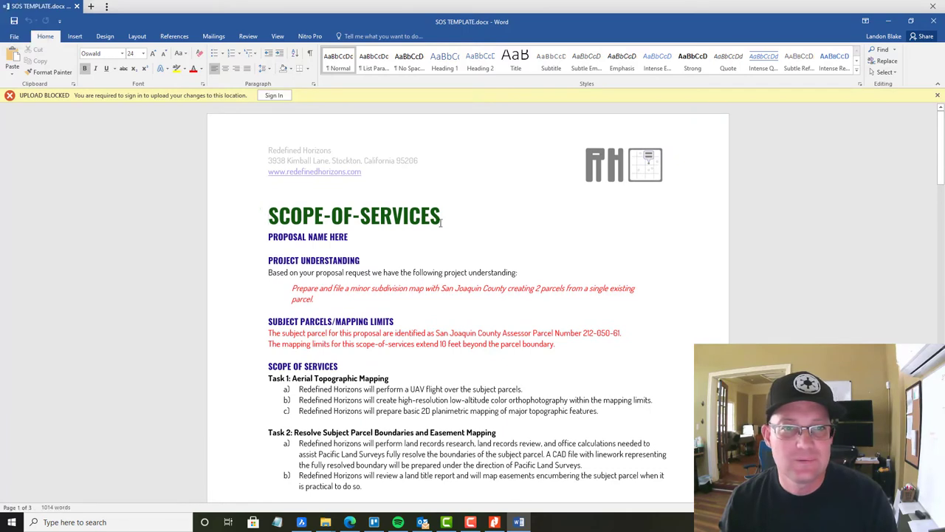
Replace the PROPOSAL NAME HERE placeholder under the title with SAGE CREEK - MERCED.
{"action": "left_click_drag", "start_coordinate": [359, 240], "coordinate": [267, 235]}
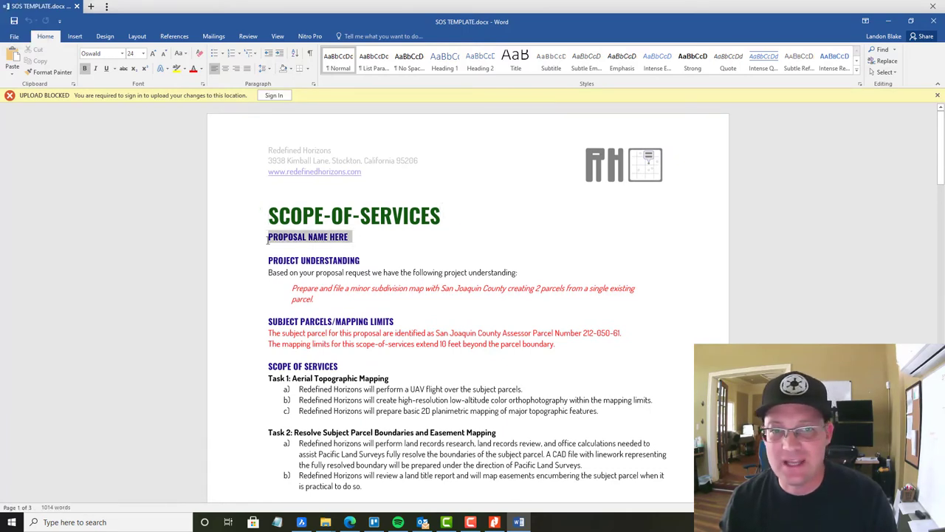
{"action": "key", "text": "BackSpace"}
{"action": "type", "text": "SAG"}
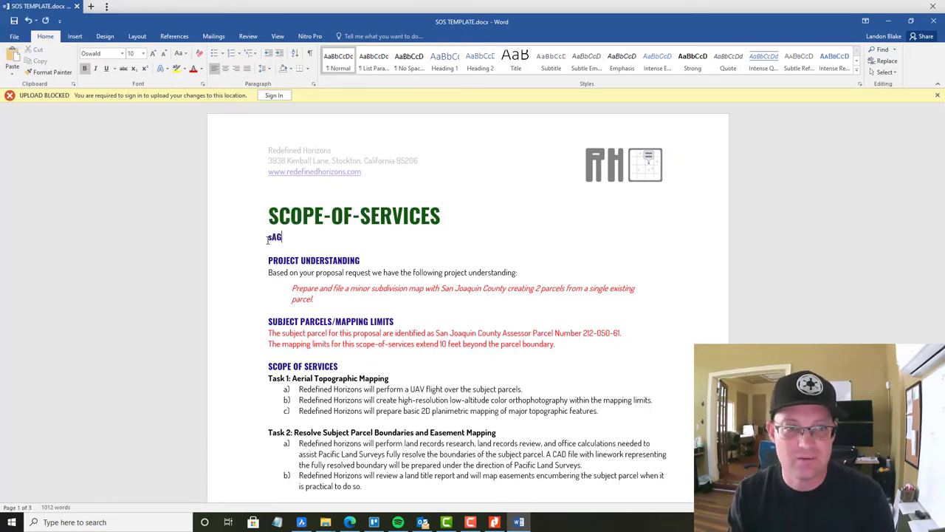
{"action": "key", "text": "BackSpace"}
{"action": "key", "text": "BackSpace"}
{"action": "key", "text": "BackSpace"}
{"action": "type", "text": "SAGE"}
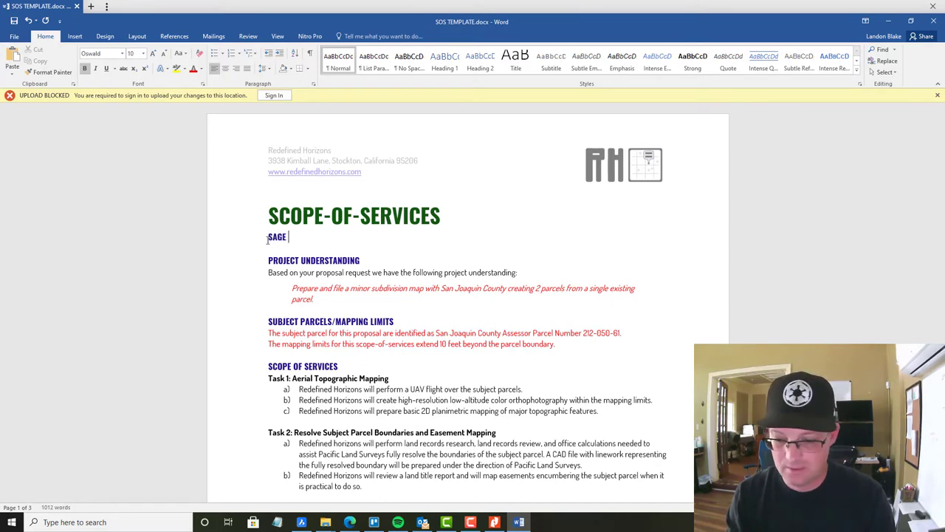
{"action": "type", "text": " CREEK - "}
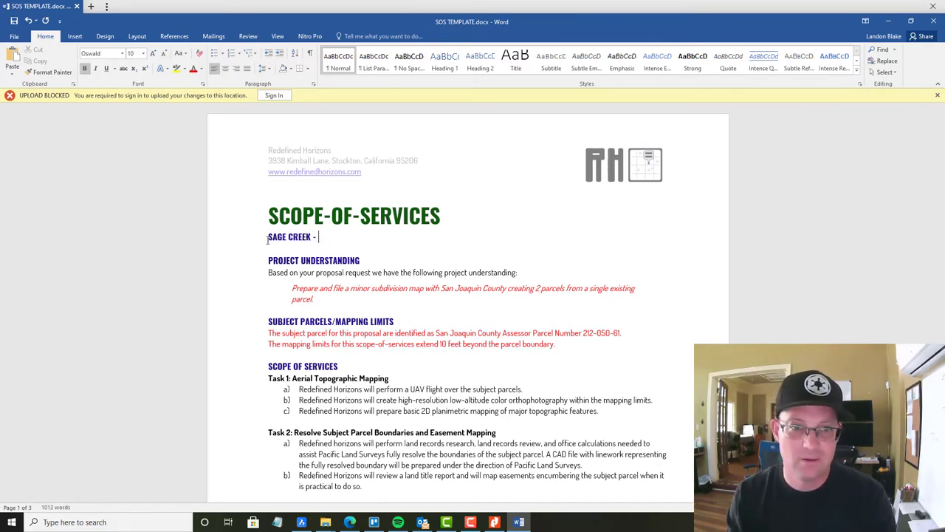
{"action": "type", "text": "MERCED"}
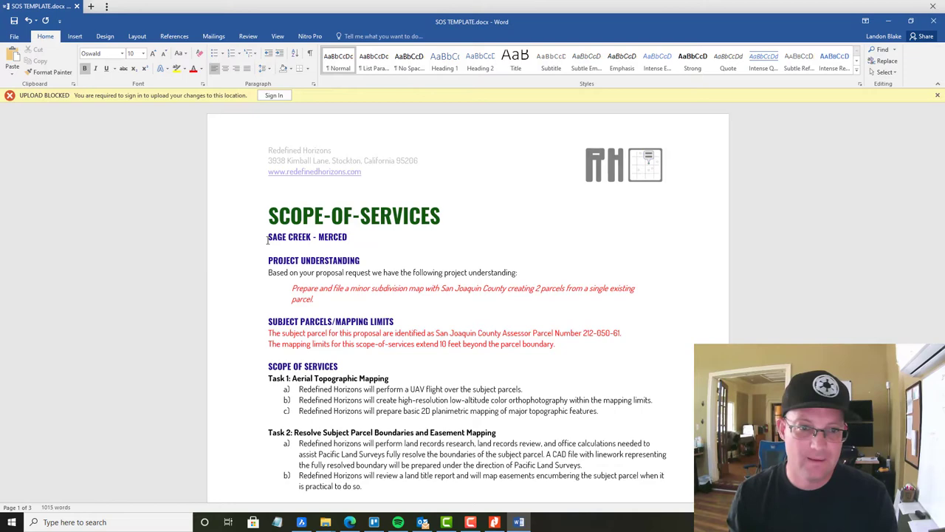
Replace San Joaquin County with Merced County in the Project Understanding statement.
{"action": "left_click", "coordinate": [269, 308]}
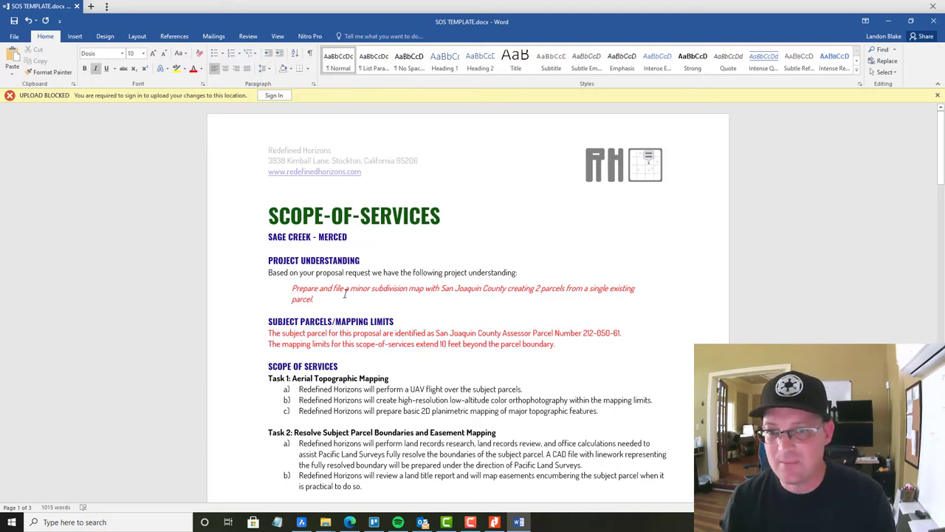
{"action": "scroll", "coordinate": [345, 294], "scroll_direction": "down", "scroll_amount": 2}
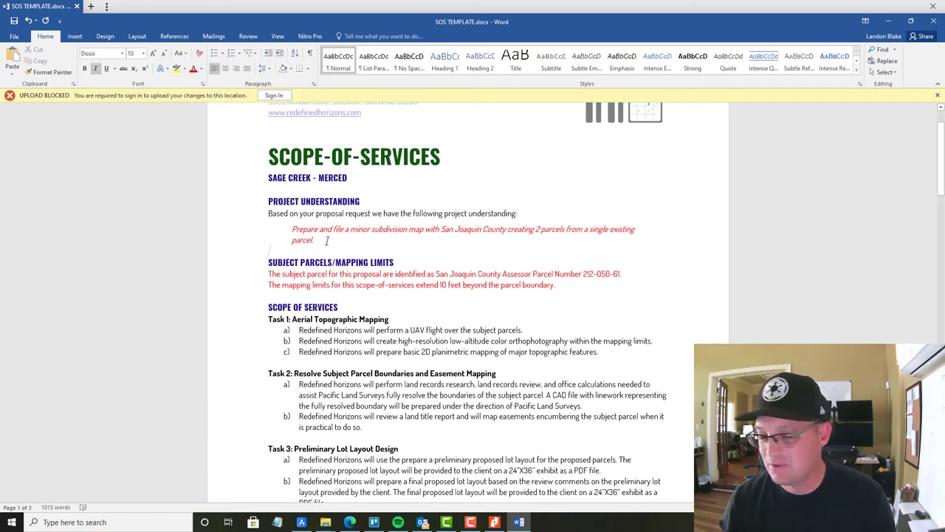
{"action": "left_click_drag", "start_coordinate": [327, 241], "coordinate": [293, 231]}
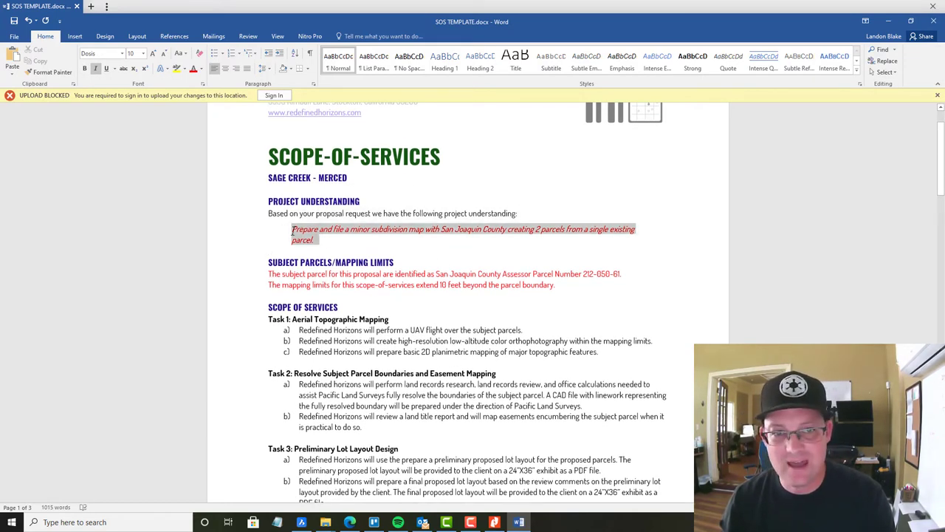
{"action": "left_click", "coordinate": [378, 245]}
{"action": "left_click_drag", "start_coordinate": [494, 229], "coordinate": [498, 230]}
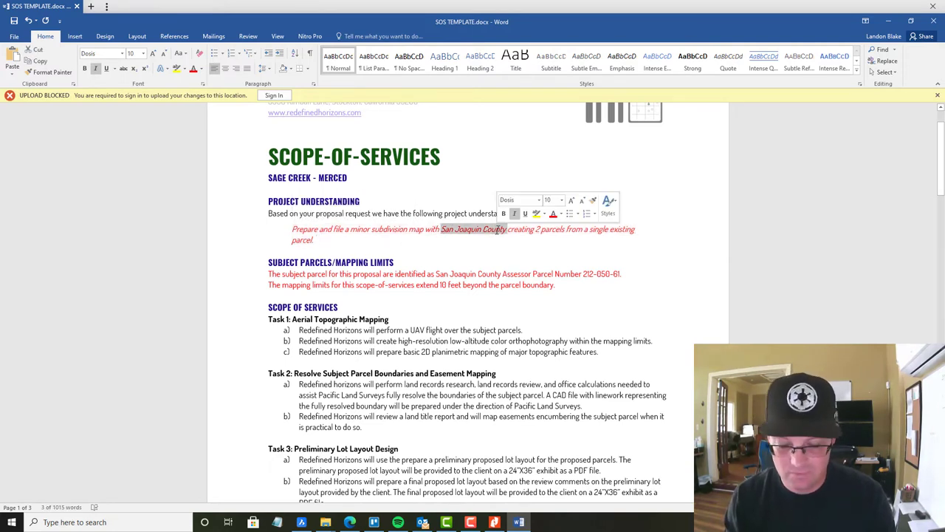
{"action": "type", "text": "Merced County"}
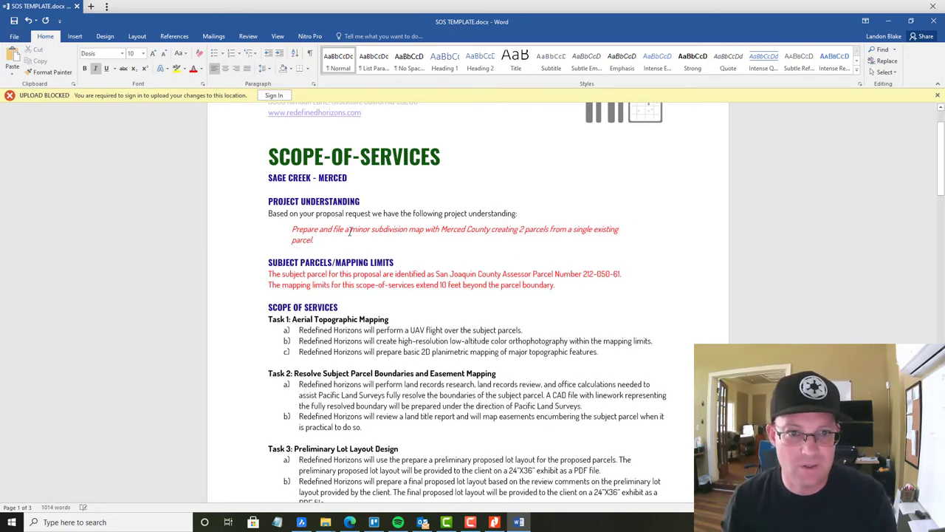
Change "minor" to "small lot final" before "subdivision map" in the Project Understanding statement.
{"action": "mouse_move", "coordinate": [353, 230]}
{"action": "left_mouse_down"}
{"action": "mouse_move", "coordinate": [317, 241]}
{"action": "mouse_move", "coordinate": [370, 228]}
{"action": "left_mouse_up"}
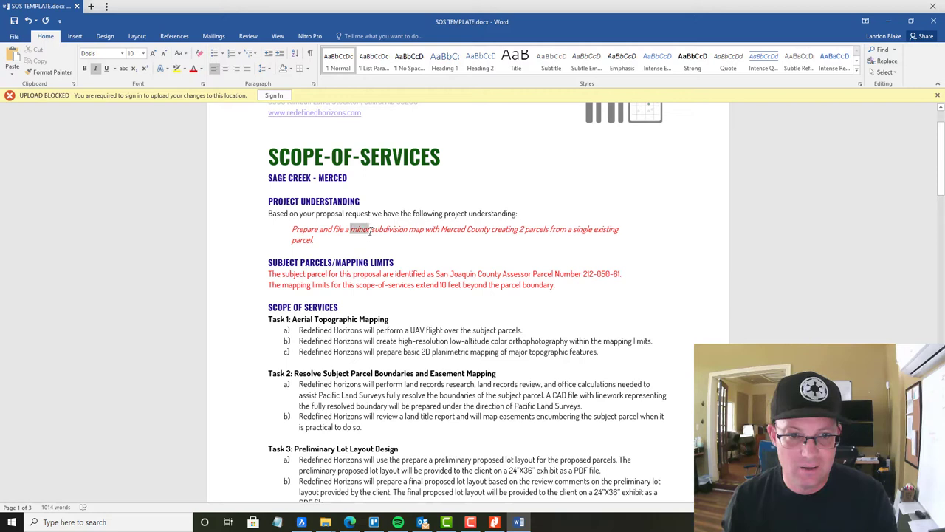
{"action": "type", "text": "small lot fi"}
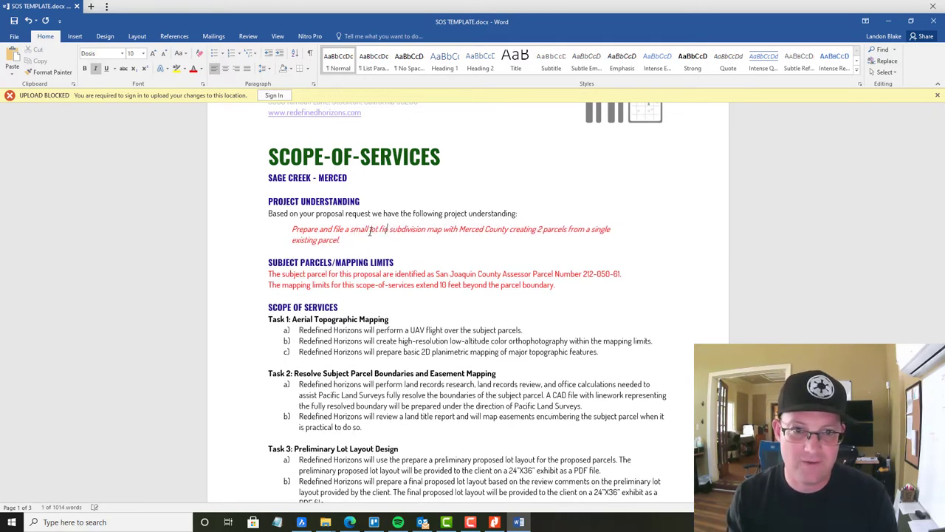
{"action": "type", "text": "nal"}
{"action": "left_click", "coordinate": [293, 228]}
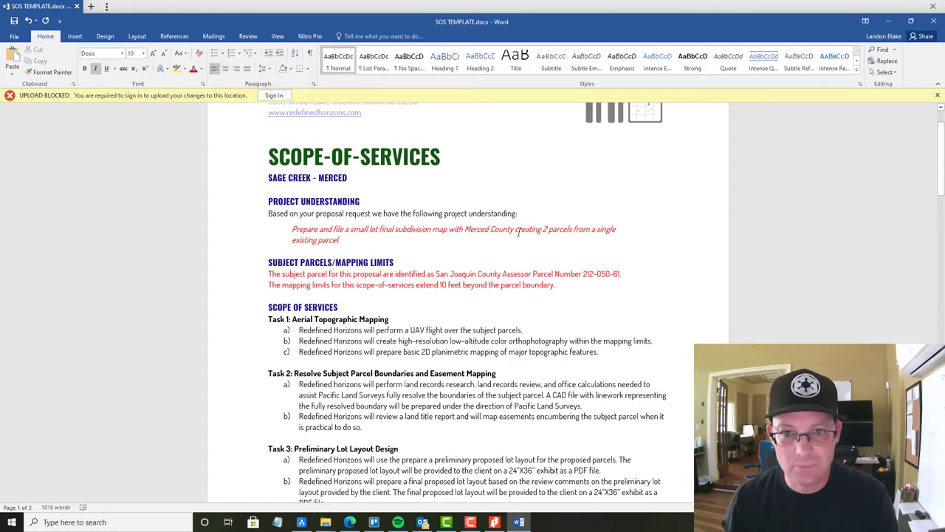
Remove "creating 2 parcels from a single existing parcel" from the Project Understanding statement so it ends after Merced County.
{"action": "left_click_drag", "start_coordinate": [517, 230], "coordinate": [341, 240]}
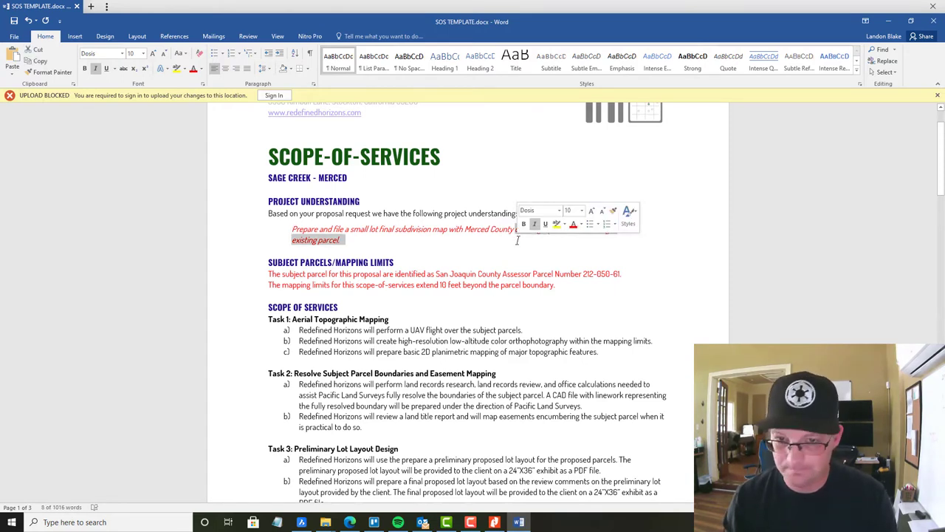
{"action": "key", "text": "Delete"}
{"action": "key", "text": "BackSpace"}
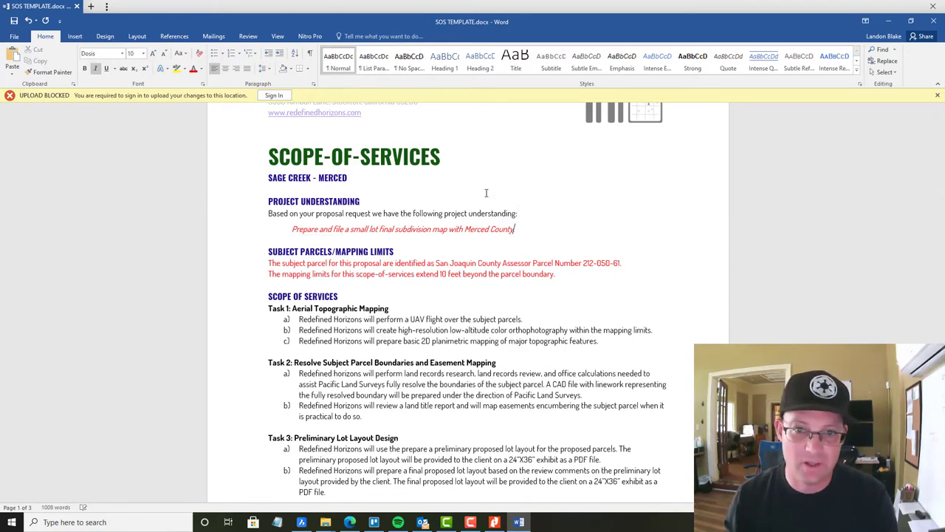
{"action": "scroll", "coordinate": [486, 191], "scroll_direction": "down", "scroll_amount": 2}
{"action": "key", "text": "Down"}
{"action": "key", "text": "Down"}
{"action": "key", "text": "Down"}
{"action": "key", "text": "Down"}
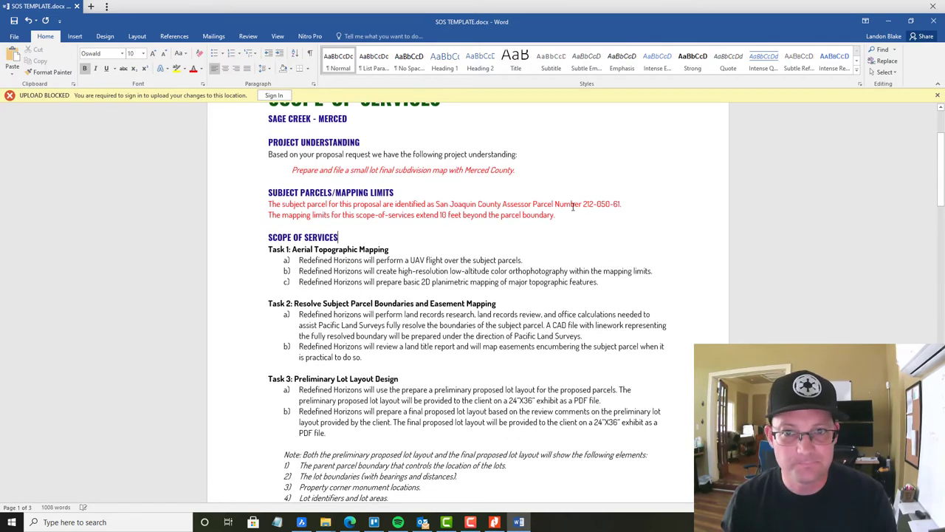
{"action": "left_click_drag", "start_coordinate": [572, 216], "coordinate": [270, 205]}
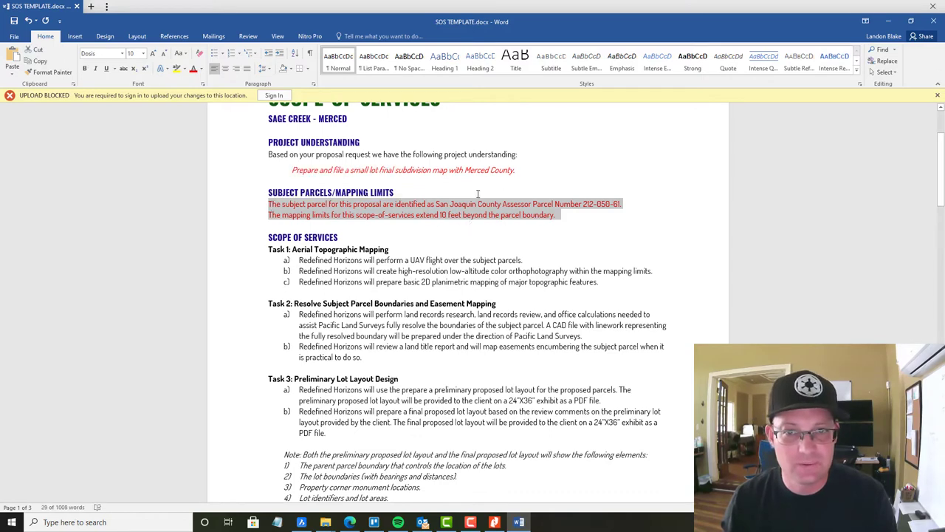
{"action": "left_click", "coordinate": [576, 209]}
{"action": "left_click", "coordinate": [640, 254]}
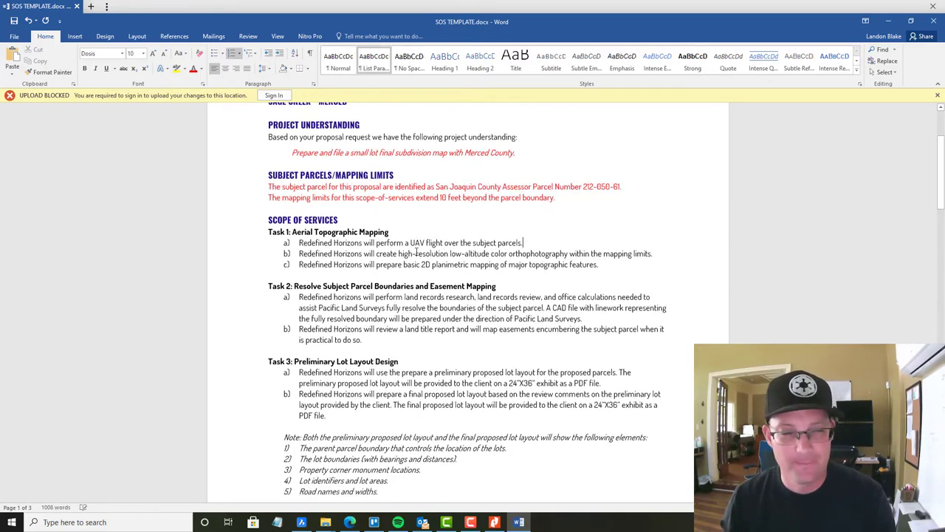
Delete all the sample tasks under the Scope of Services heading, starting from Task 1: Aerial Topographic Mapping.
{"action": "scroll", "coordinate": [641, 254], "scroll_direction": "down", "scroll_amount": 3}
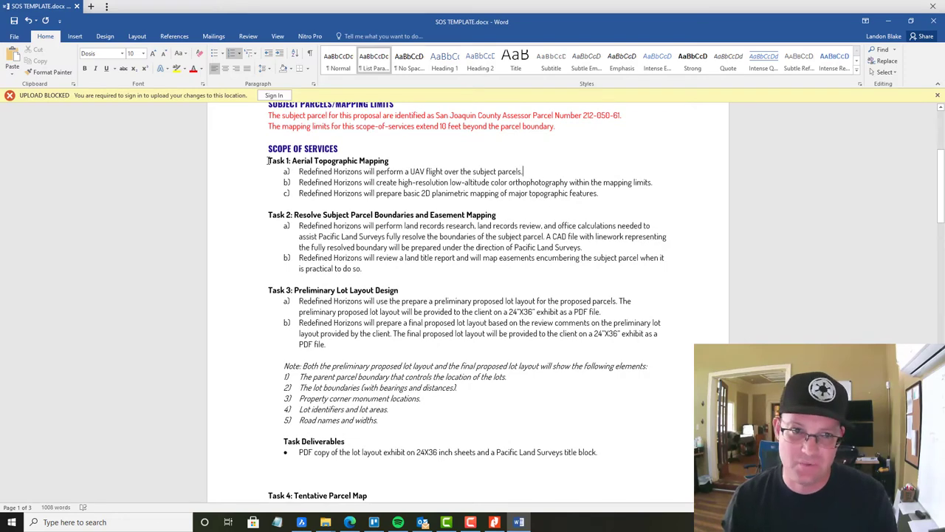
{"action": "left_click_drag", "start_coordinate": [268, 160], "coordinate": [673, 298]}
{"action": "key", "text": "Delete"}
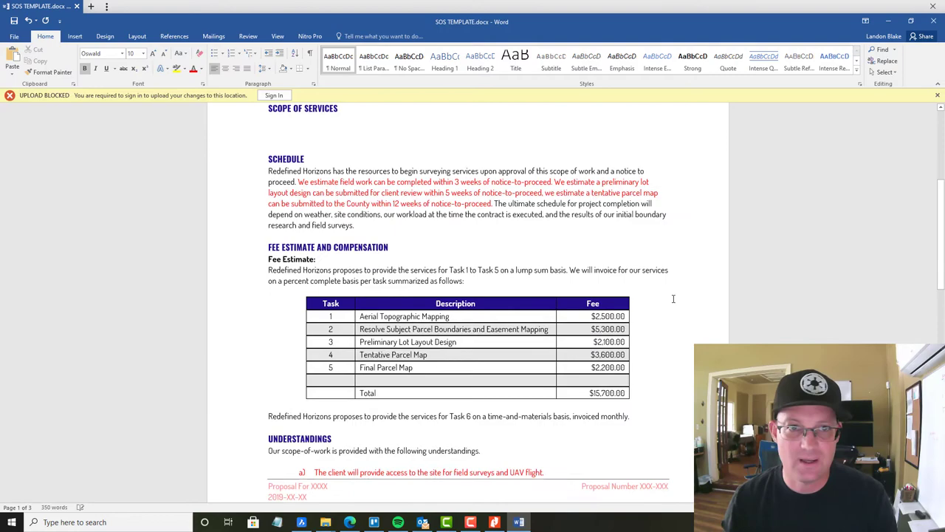
Delete the Schedule section and leave blank lines between the Scope of Services and Fee Estimate and Compensation headings.
{"action": "scroll", "coordinate": [447, 238], "scroll_direction": "up", "scroll_amount": 2}
{"action": "scroll", "coordinate": [447, 238], "scroll_direction": "up", "scroll_amount": 3}
{"action": "scroll", "coordinate": [449, 251], "scroll_direction": "down", "scroll_amount": 10}
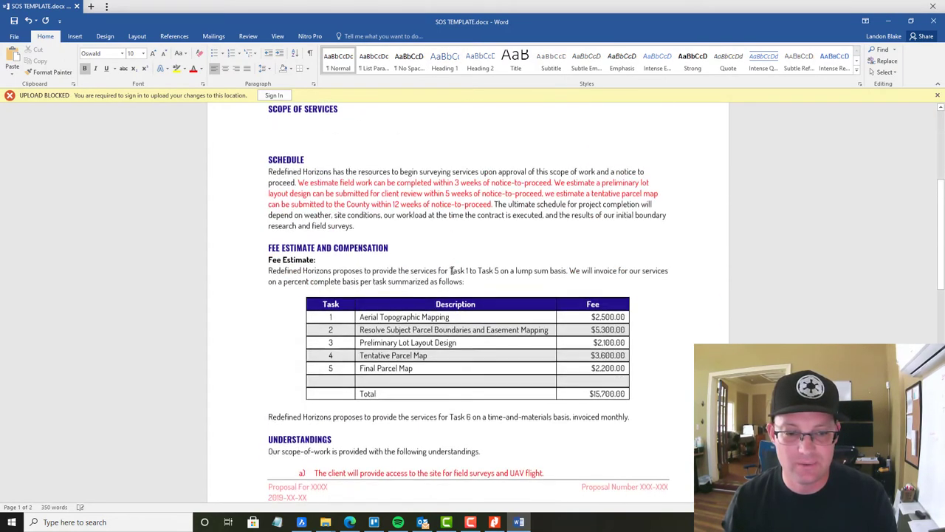
{"action": "scroll", "coordinate": [452, 270], "scroll_direction": "up", "scroll_amount": 6}
{"action": "scroll", "coordinate": [452, 269], "scroll_direction": "up", "scroll_amount": 2}
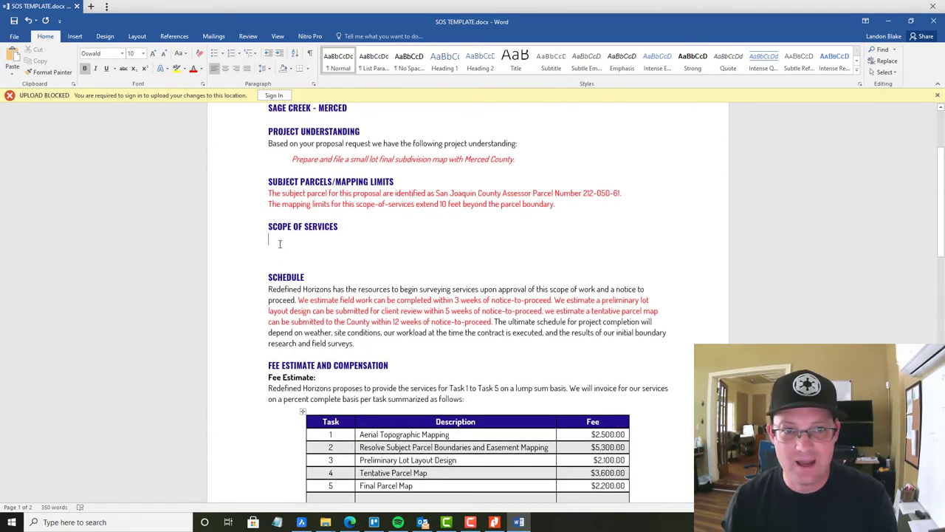
{"action": "left_click_drag", "start_coordinate": [280, 244], "coordinate": [669, 348]}
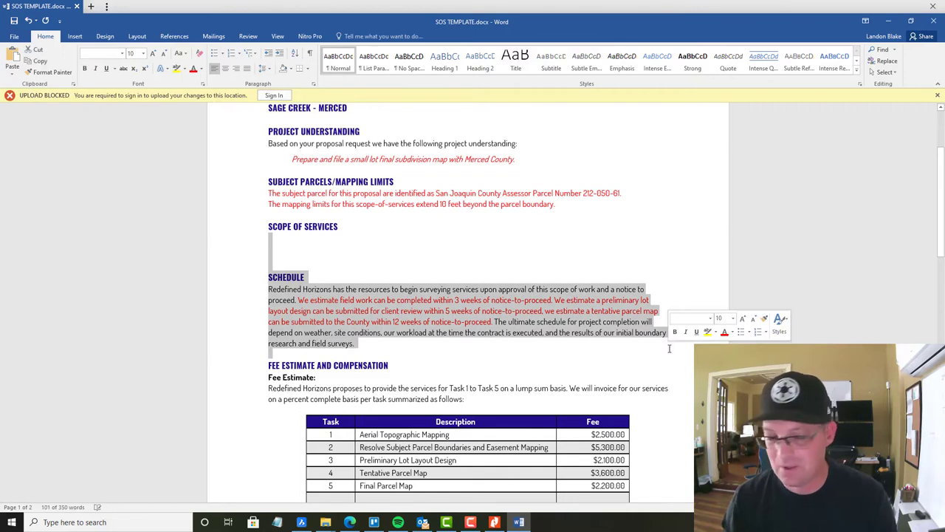
{"action": "key", "text": "Delete"}
{"action": "key", "text": "Return"}
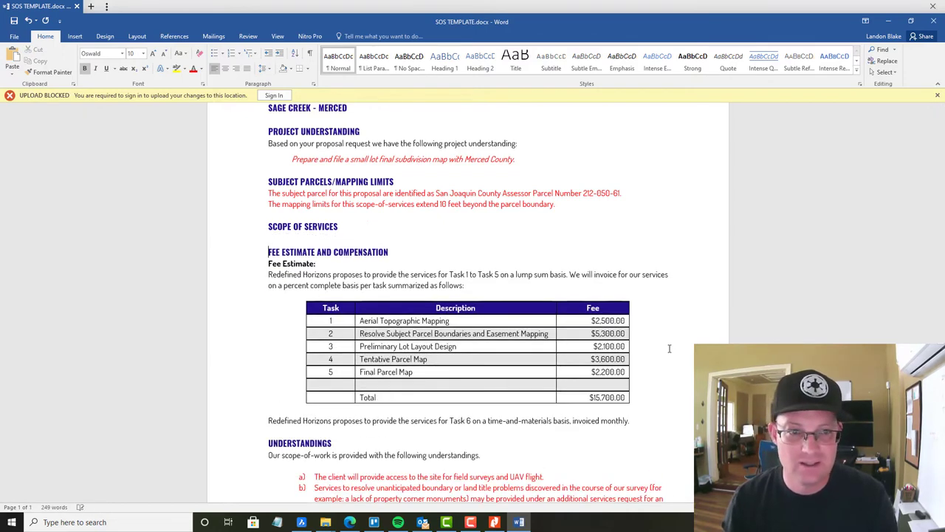
{"action": "key", "text": "Return"}
Open the page footer for editing and replace the XXXX after "Proposal For" with "Sage Creek - Merced".
{"action": "scroll", "coordinate": [563, 281], "scroll_direction": "down", "scroll_amount": 5}
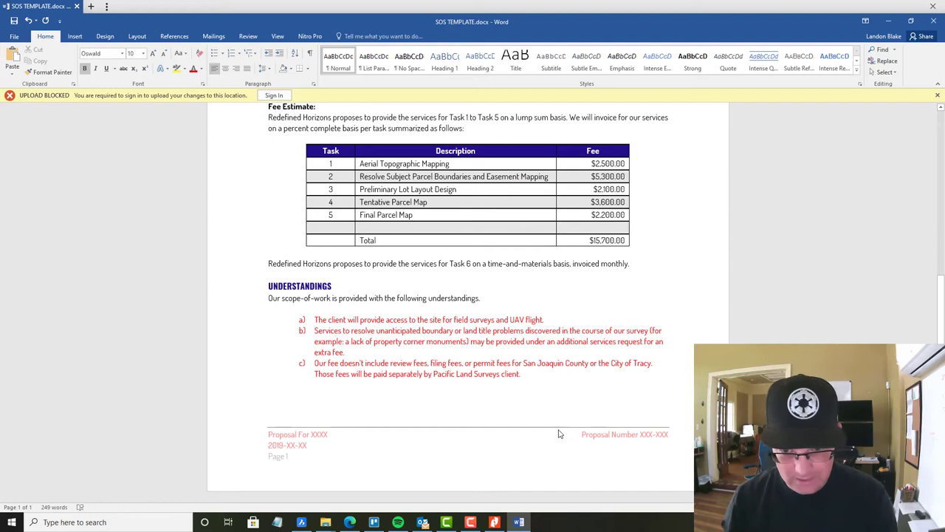
{"action": "left_click", "coordinate": [433, 453]}
{"action": "double_click", "coordinate": [433, 453]}
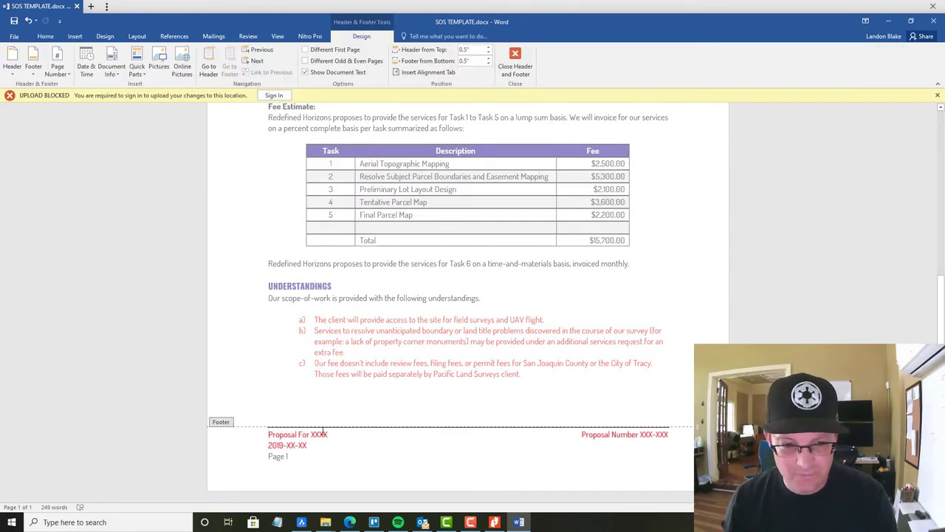
{"action": "type", "text": "5"}
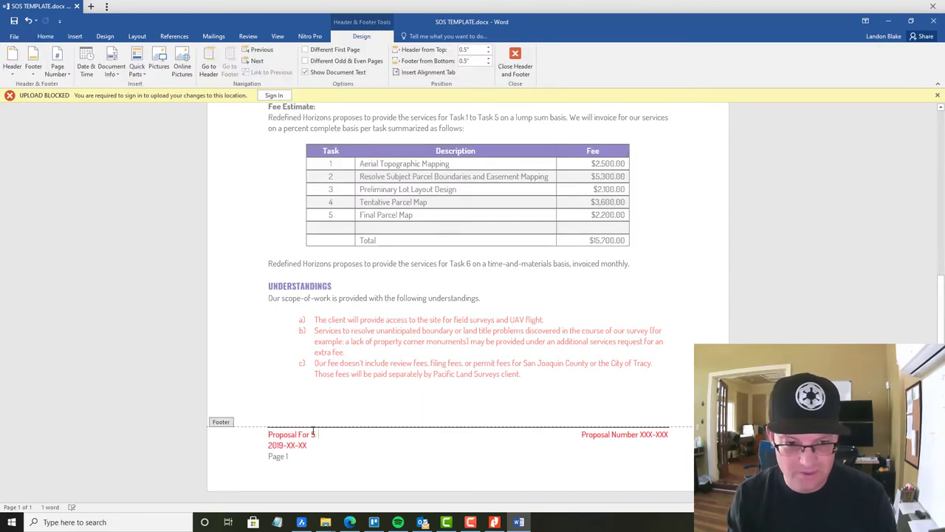
{"action": "type", "text": "age Cr"}
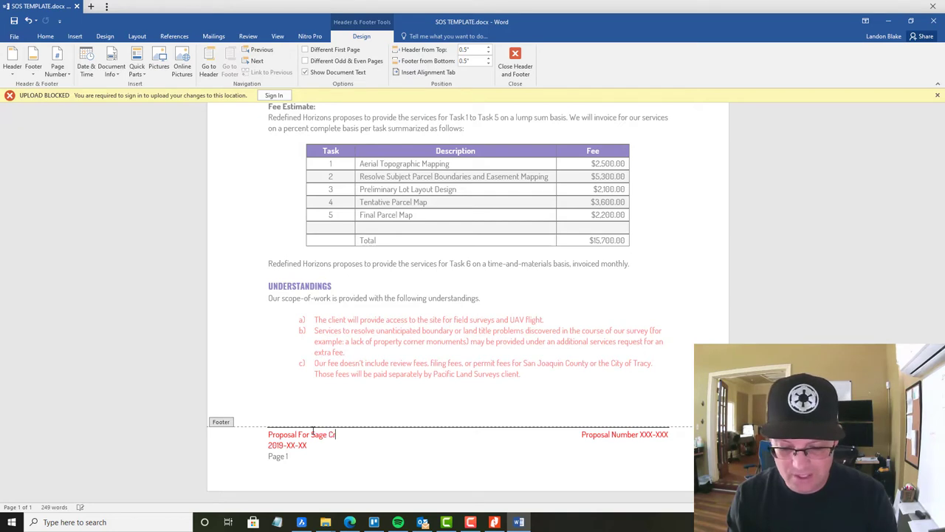
{"action": "type", "text": "eek "}
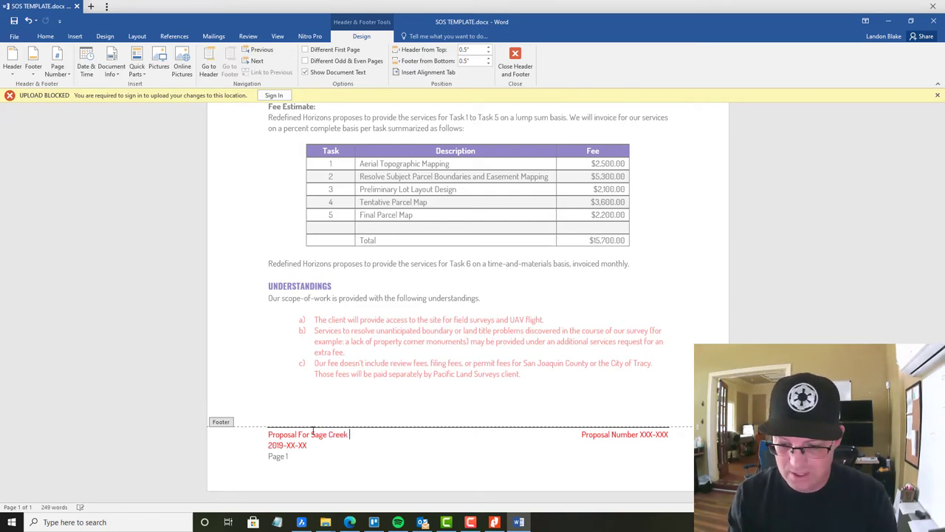
{"action": "type", "text": "- Merced"}
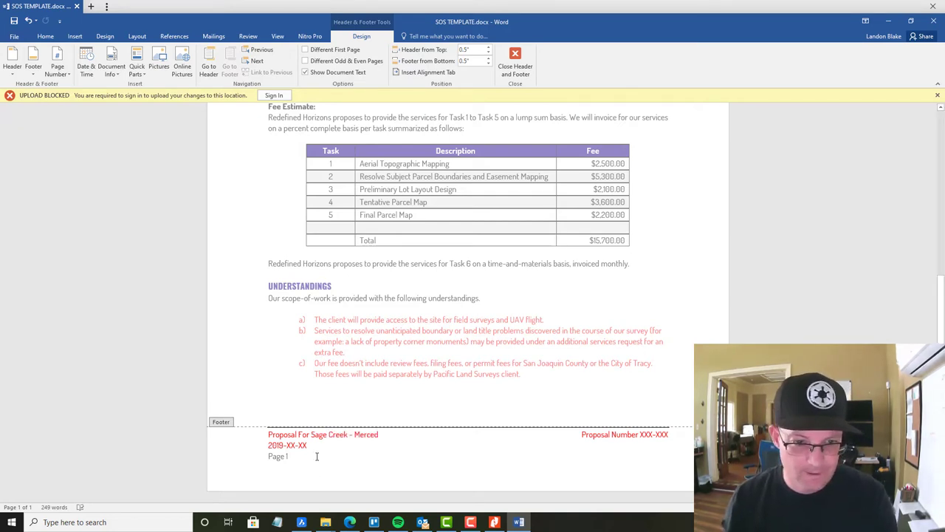
Set the footer date to 2019-05-28 and replace the "Proposal Number XXX-XXX" text with "Job #037-007".
{"action": "left_click_drag", "start_coordinate": [310, 444], "coordinate": [289, 445]}
{"action": "type", "text": "05-28"}
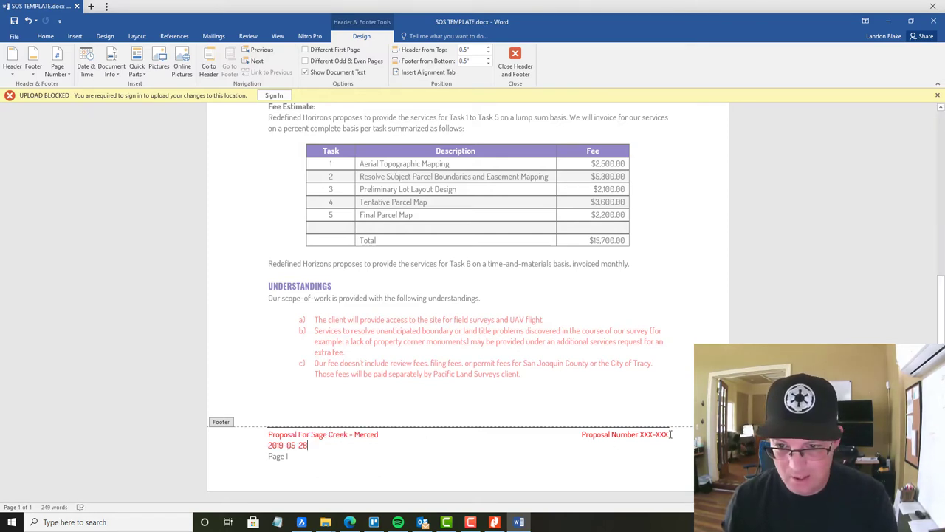
{"action": "left_click_drag", "start_coordinate": [671, 435], "coordinate": [594, 436]}
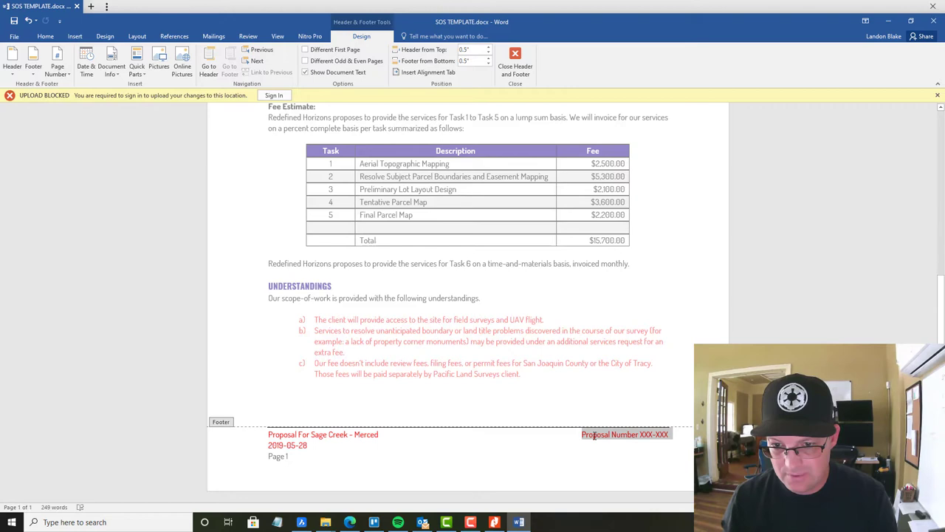
{"action": "type", "text": "J0b "}
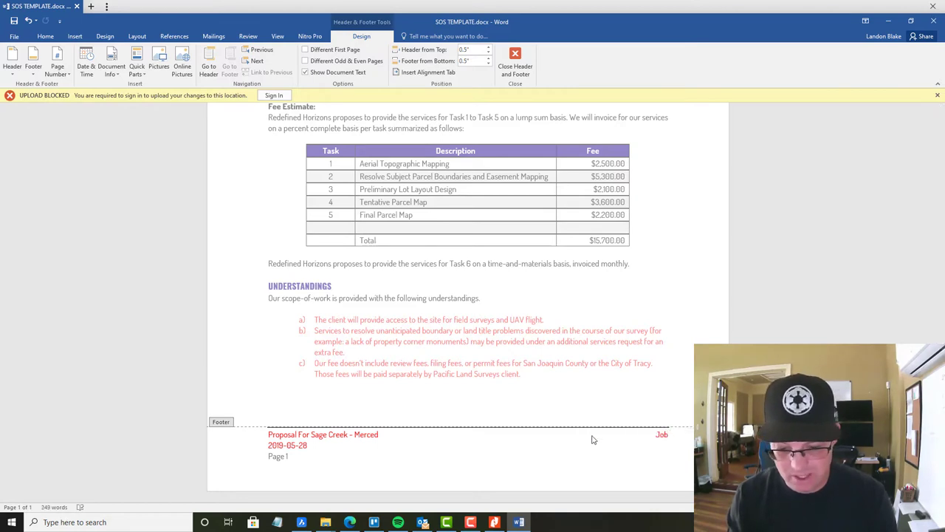
{"action": "type", "text": "#037-007"}
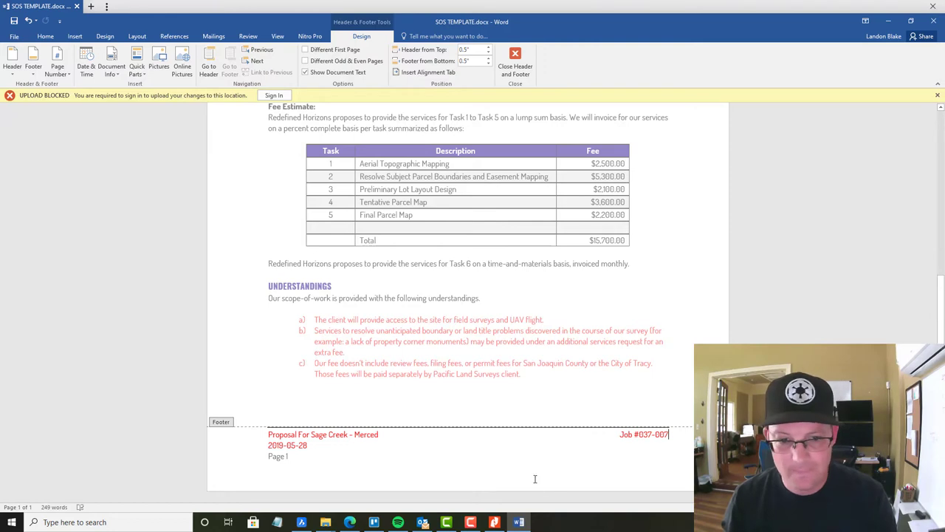
Change the font color of all the footer text to Automatic and return to the document body.
{"action": "left_click_drag", "start_coordinate": [294, 456], "coordinate": [259, 434]}
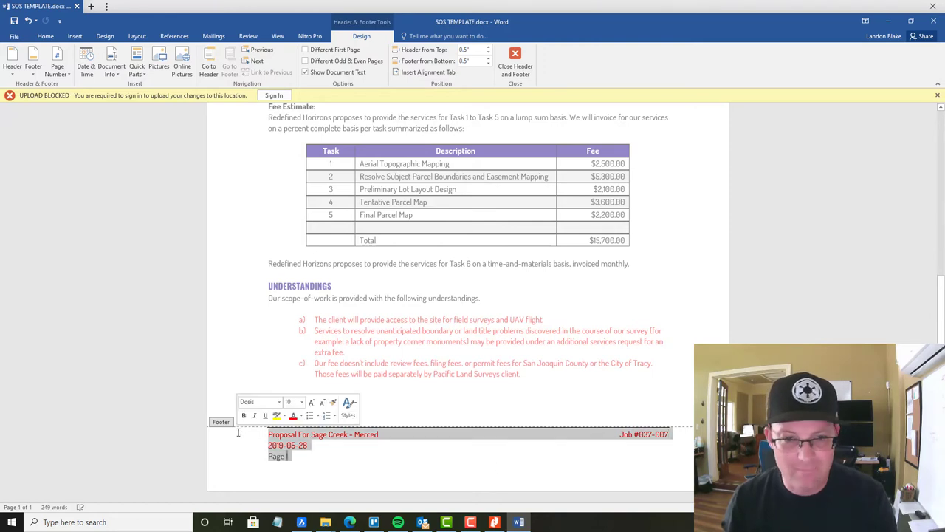
{"action": "left_click", "coordinate": [44, 36]}
{"action": "left_click", "coordinate": [203, 69]}
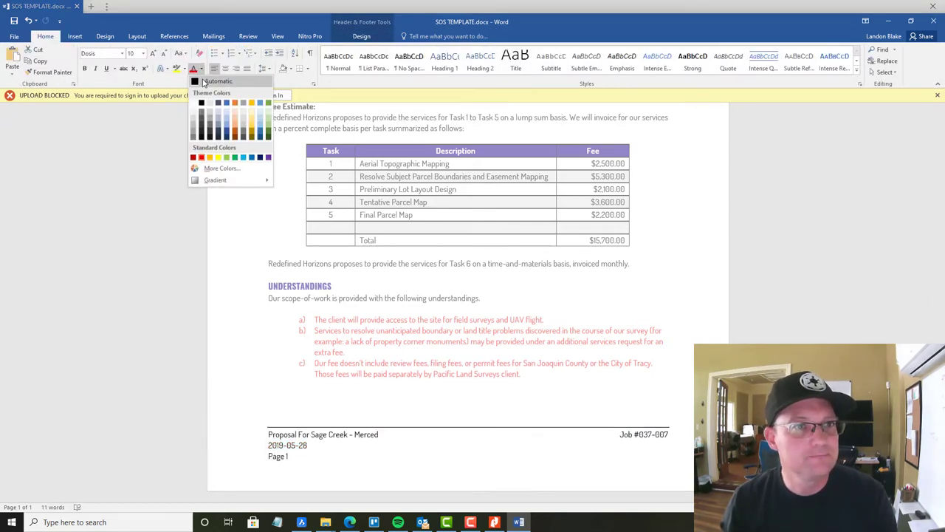
{"action": "left_click", "coordinate": [222, 77]}
{"action": "double_click", "coordinate": [572, 403]}
Place the insertion point below the Scope of Services heading and check the Requested Tasks on the proposal request form in Nitro Pro.
{"action": "scroll", "coordinate": [624, 342], "scroll_direction": "up", "scroll_amount": 8}
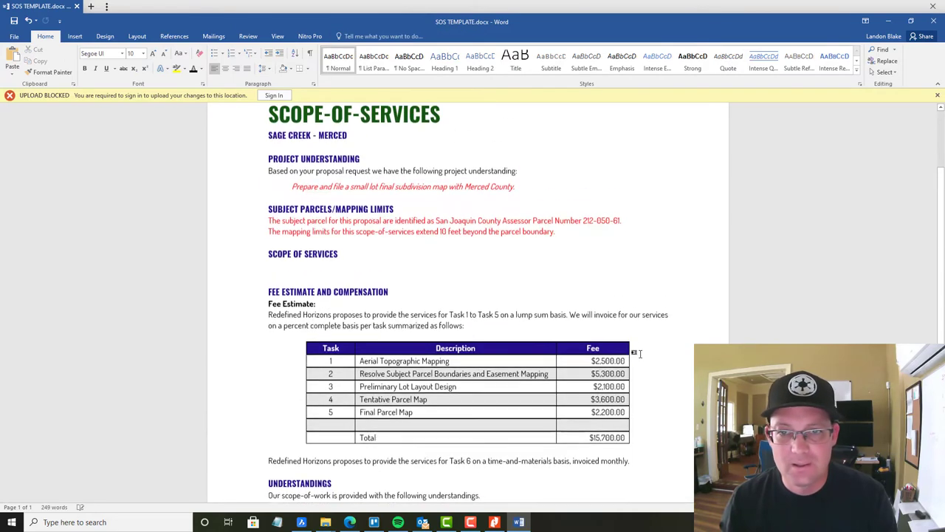
{"action": "scroll", "coordinate": [295, 303], "scroll_direction": "down", "scroll_amount": 3}
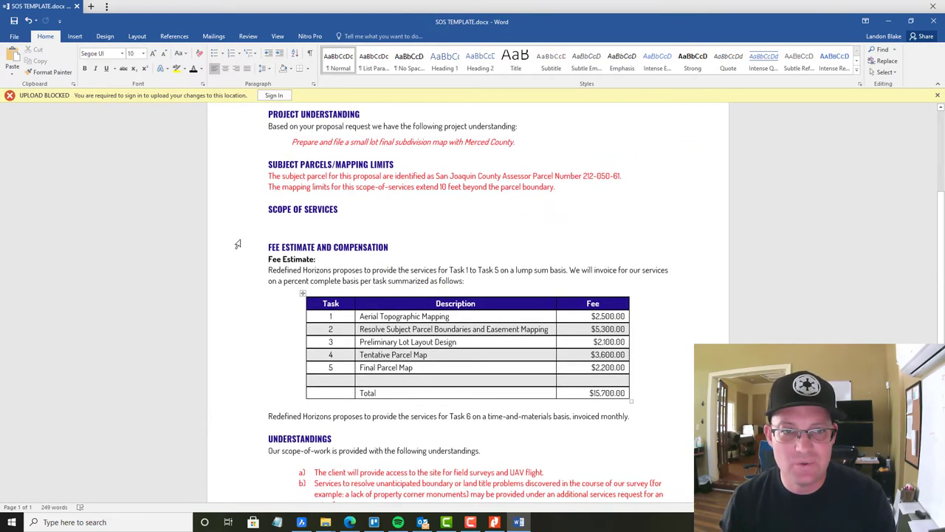
{"action": "left_click", "coordinate": [293, 224]}
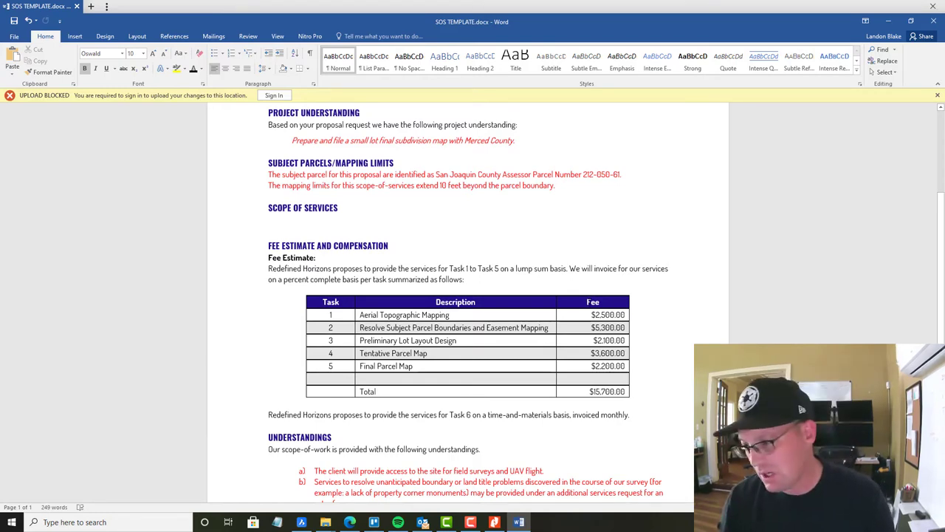
{"action": "left_click", "coordinate": [495, 522]}
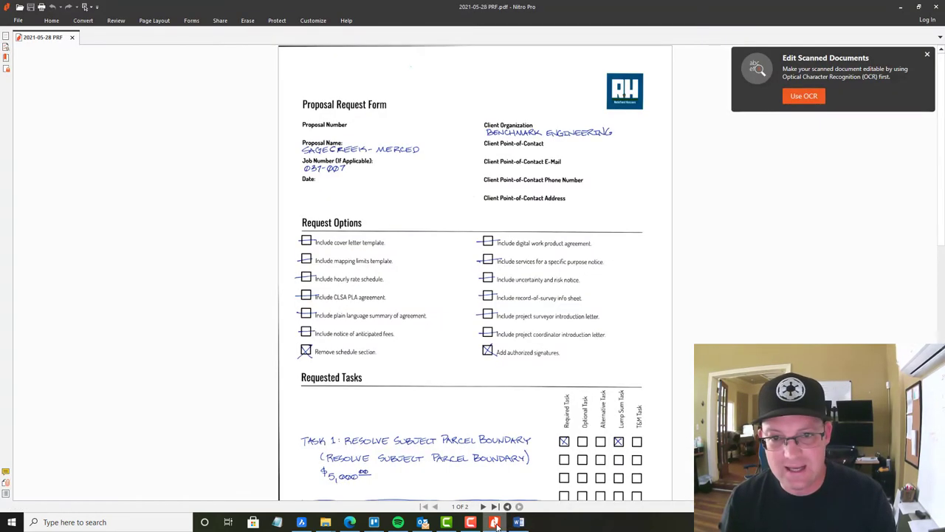
{"action": "scroll", "coordinate": [532, 347], "scroll_direction": "down", "scroll_amount": 5}
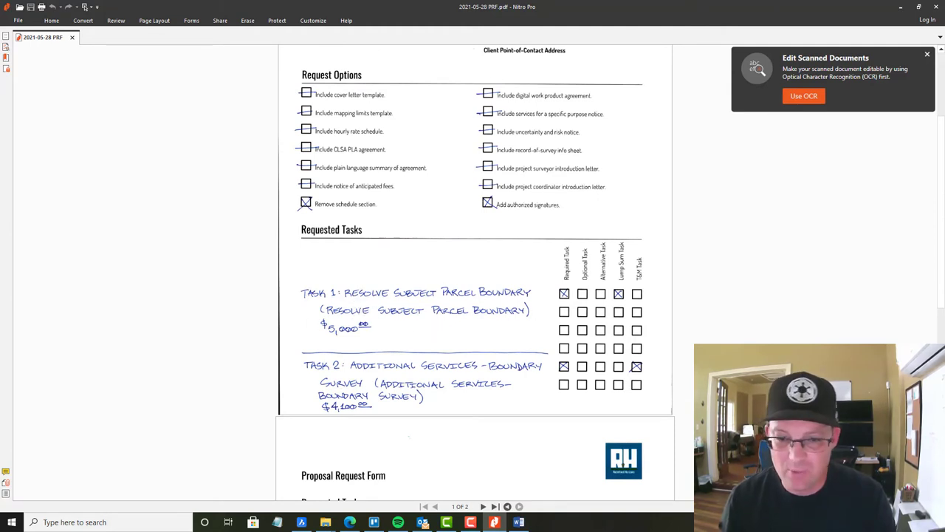
{"action": "left_click", "coordinate": [519, 522]}
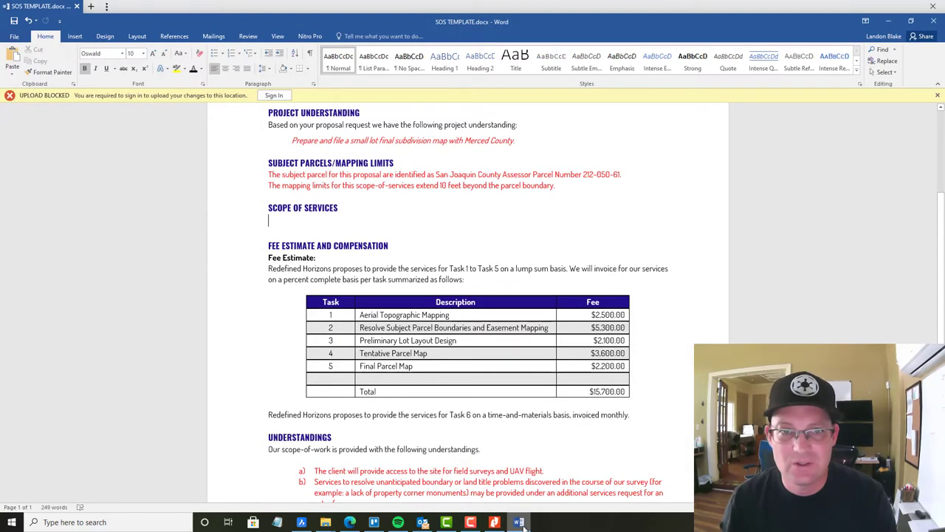
Switch to File Explorer and open SOS TASK LIBRARY.docx from the job's Contract\OC folder with Word 2016.
{"action": "left_click", "coordinate": [325, 522]}
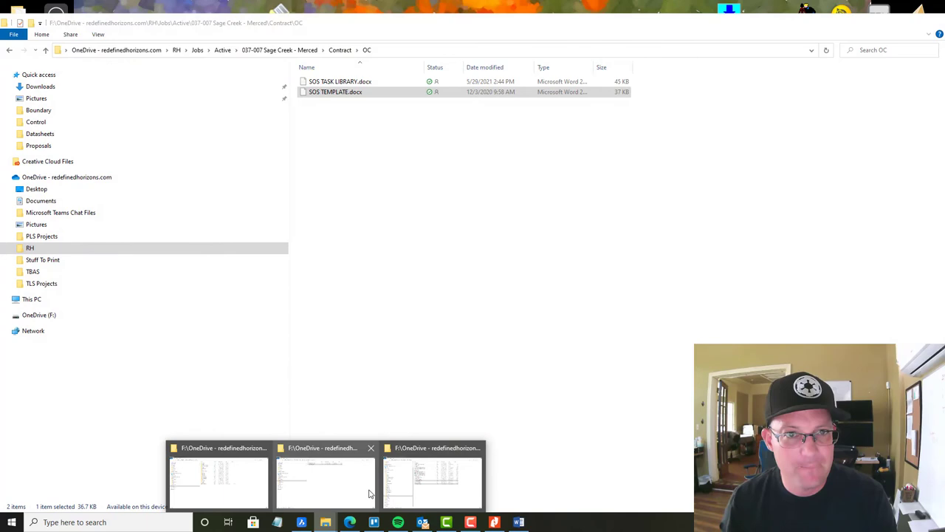
{"action": "left_click", "coordinate": [369, 494]}
{"action": "double_click", "coordinate": [341, 82]}
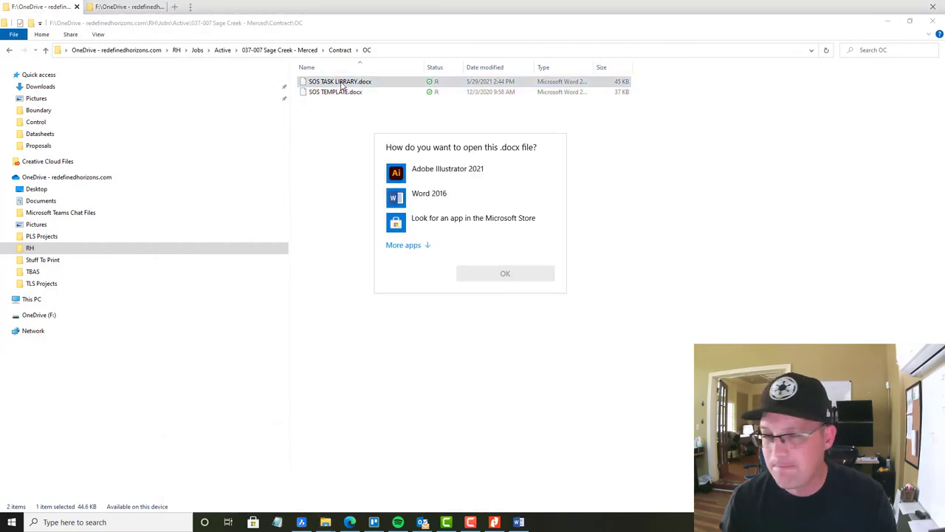
{"action": "left_click", "coordinate": [464, 198]}
{"action": "left_click", "coordinate": [505, 274]}
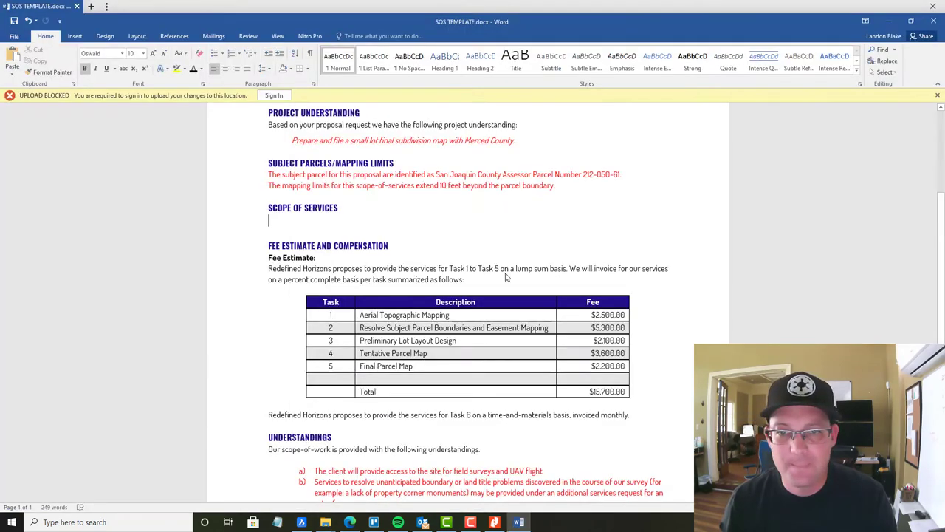
Copy the Resolve Subject Parcel Boundaries task with its deliverables from the task library into the SOS template under Scope of Services.
{"action": "scroll", "coordinate": [506, 275], "scroll_direction": "down", "scroll_amount": 10}
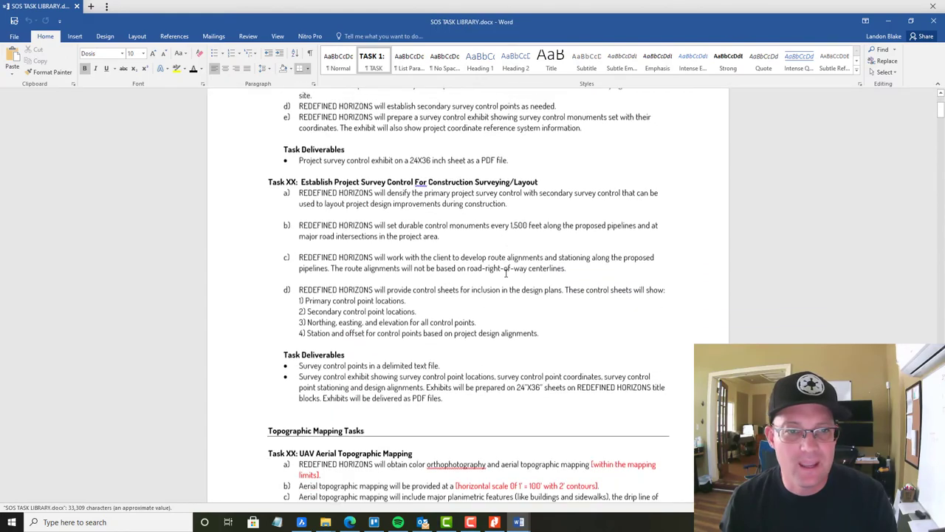
{"action": "scroll", "coordinate": [506, 273], "scroll_direction": "down", "scroll_amount": 20}
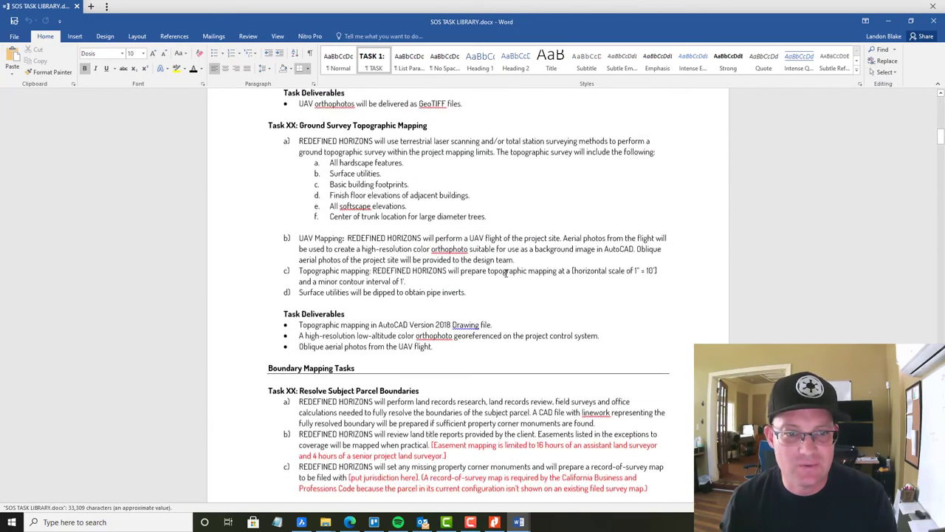
{"action": "scroll", "coordinate": [505, 275], "scroll_direction": "down", "scroll_amount": 2}
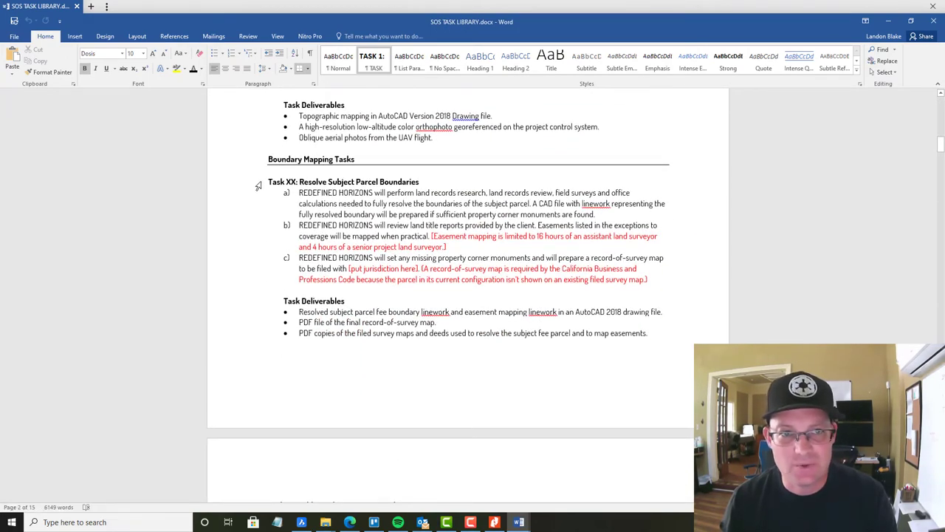
{"action": "left_click_drag", "start_coordinate": [269, 181], "coordinate": [686, 362]}
{"action": "scroll", "coordinate": [686, 362], "scroll_direction": "down", "scroll_amount": 3}
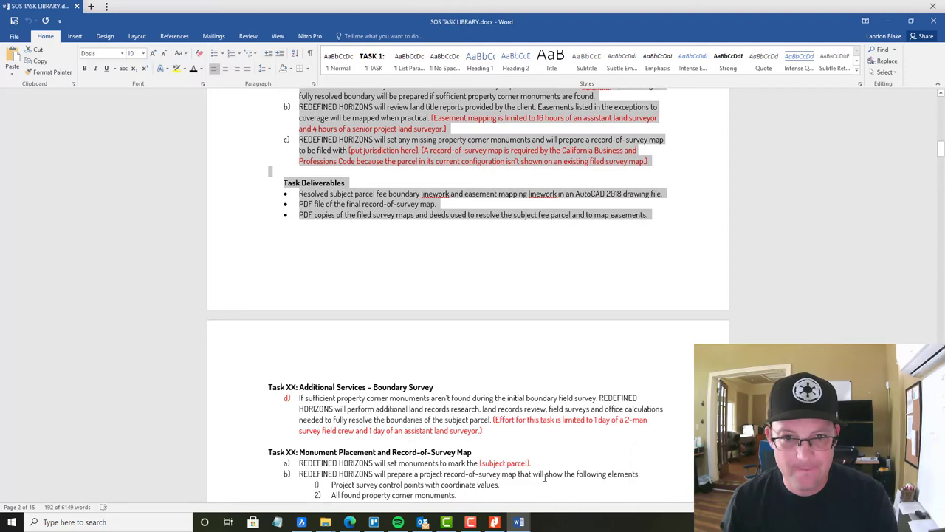
{"action": "mouse_move", "coordinate": [519, 522]}
{"action": "left_click", "coordinate": [465, 474]}
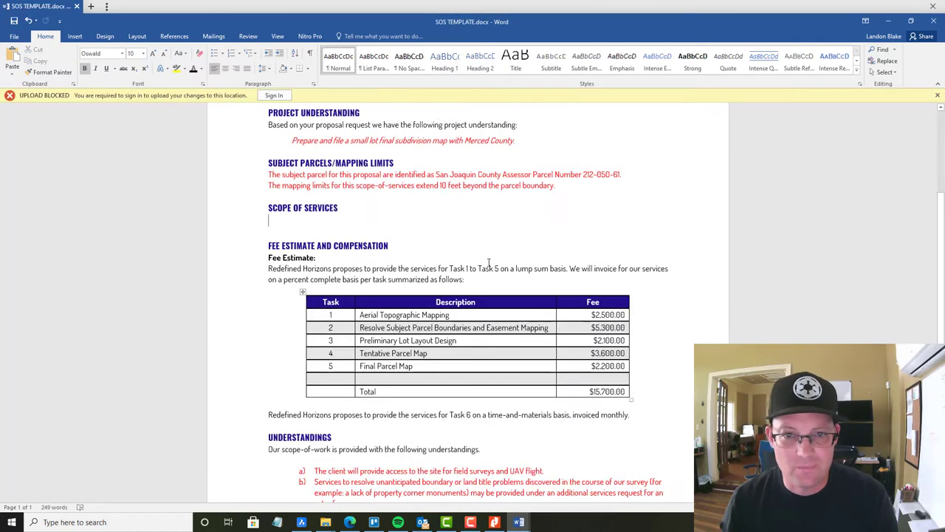
{"action": "key", "text": "ctrl+v"}
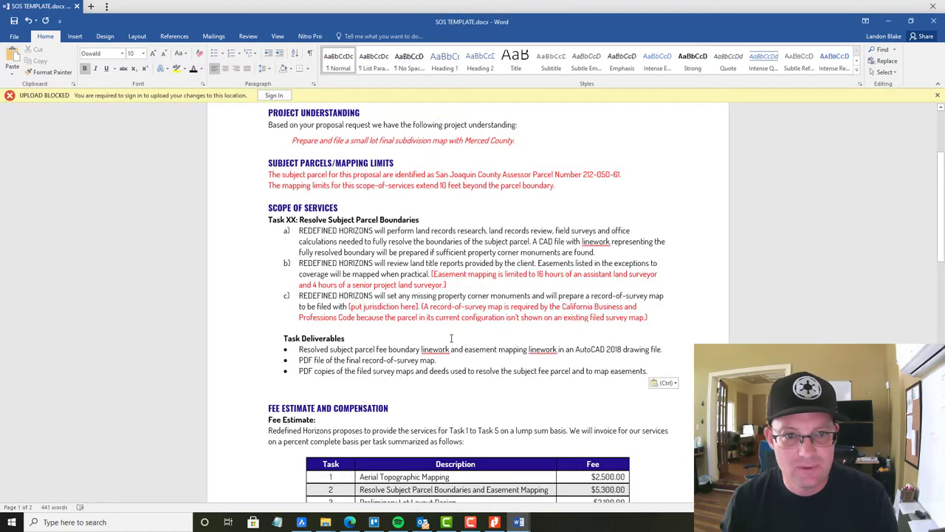
Replace the XX placeholder in the Resolve Subject Parcel Boundaries heading so it reads Task 1.
{"action": "double_click", "coordinate": [290, 219]}
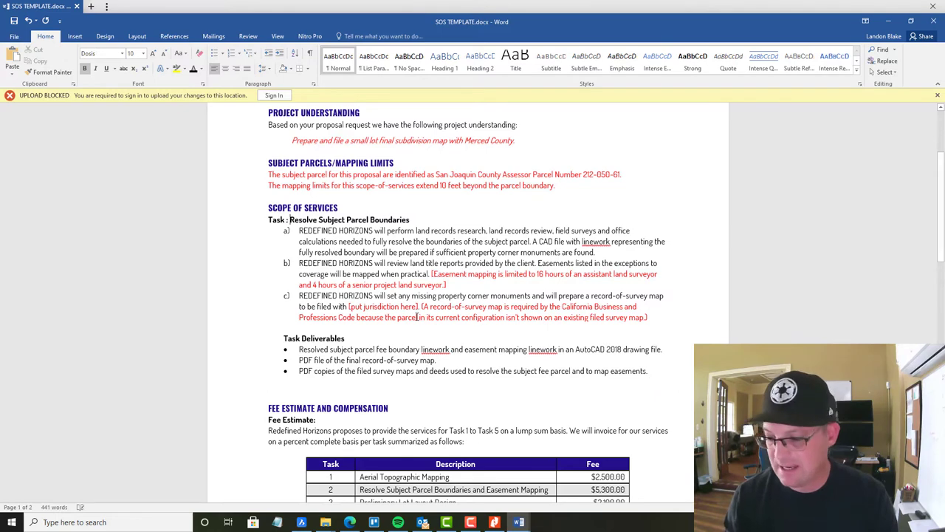
{"action": "type", "text": "1"}
{"action": "left_click", "coordinate": [506, 263]}
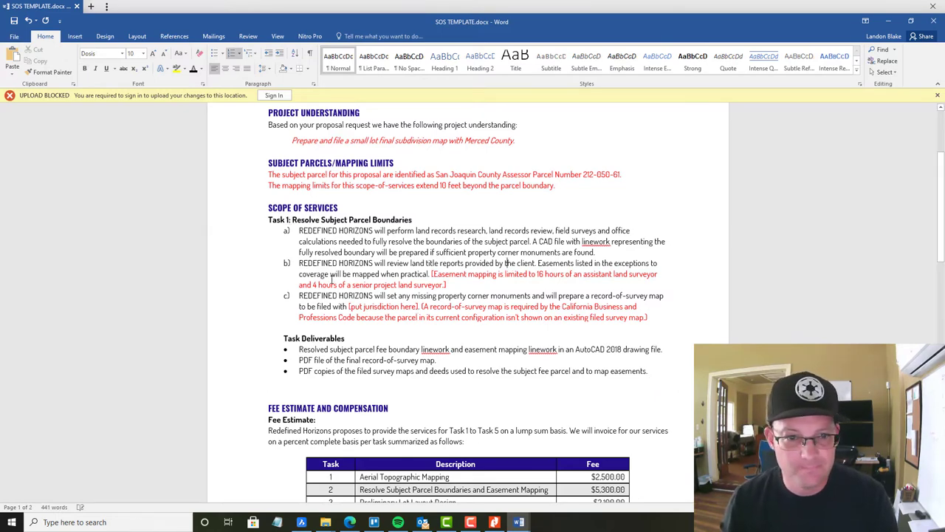
{"action": "scroll", "coordinate": [480, 182], "scroll_direction": "down", "scroll_amount": 1}
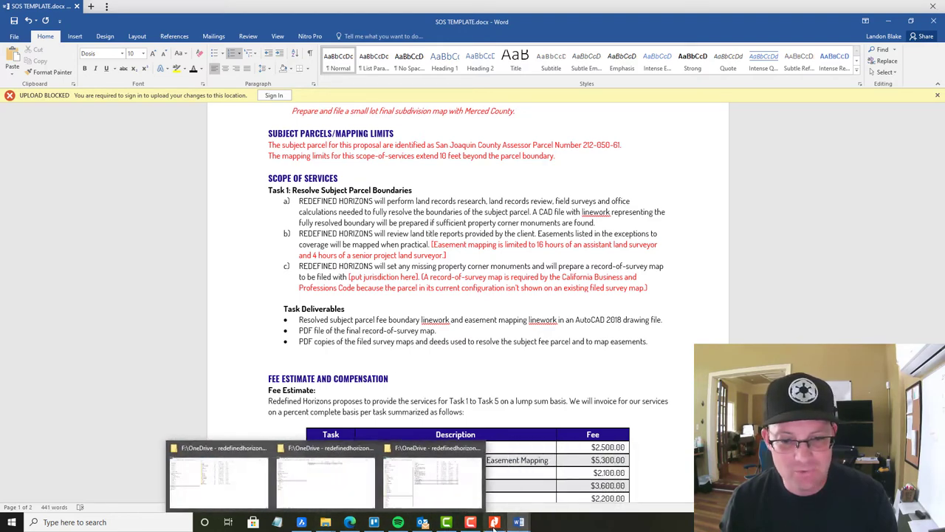
{"action": "mouse_move", "coordinate": [493, 524]}
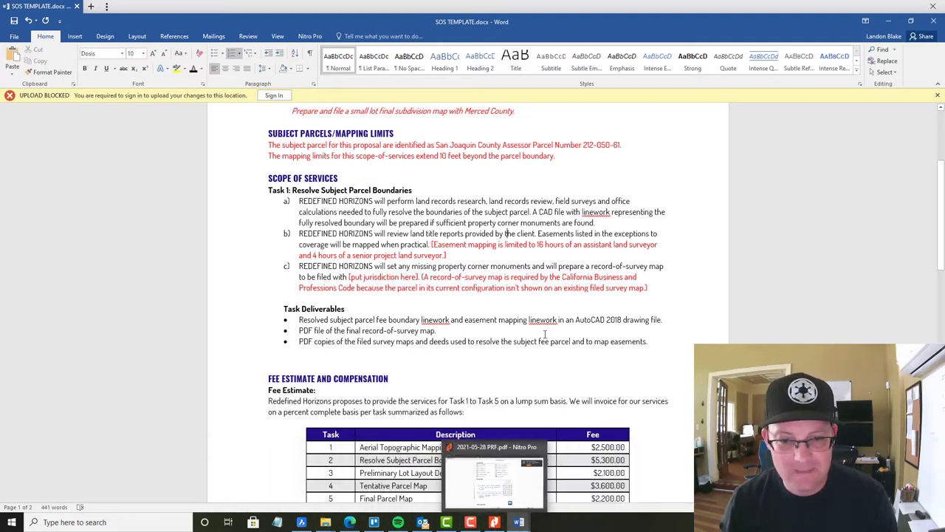
{"action": "left_click", "coordinate": [436, 330]}
{"action": "scroll", "coordinate": [443, 332], "scroll_direction": "down", "scroll_amount": 2}
{"action": "left_click_drag", "start_coordinate": [460, 389], "coordinate": [460, 387]}
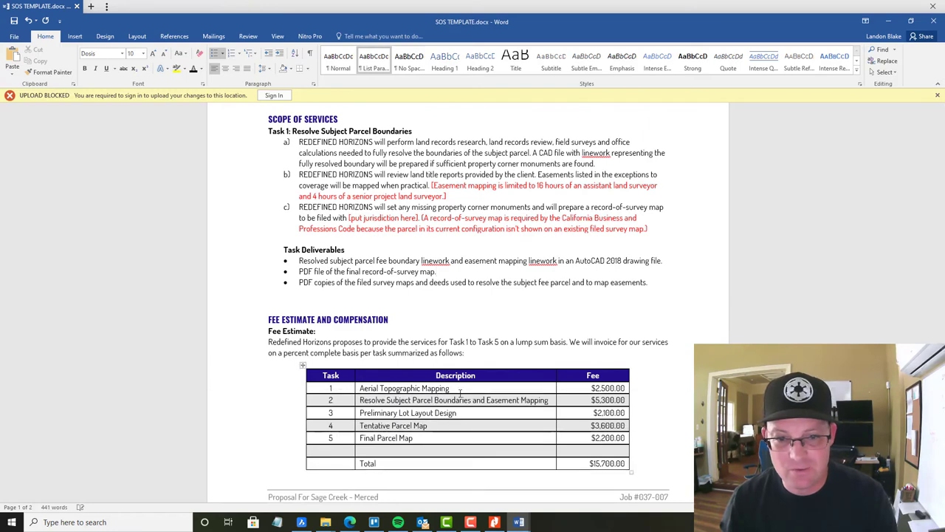
{"action": "left_click", "coordinate": [30, 22]}
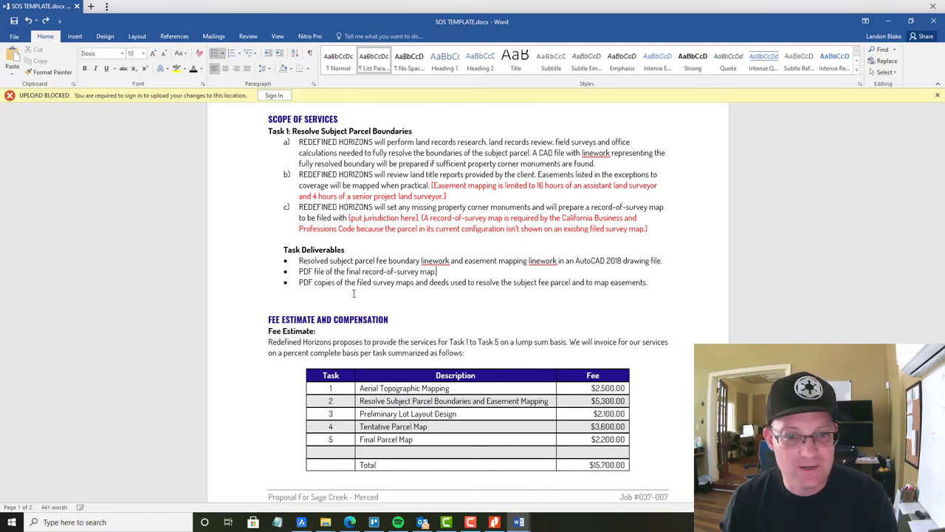
Fill the first row of the fee table with the description Resolve Subject Parcel Boundary and a fee of $5,000.00.
{"action": "left_click_drag", "start_coordinate": [446, 388], "coordinate": [367, 388]}
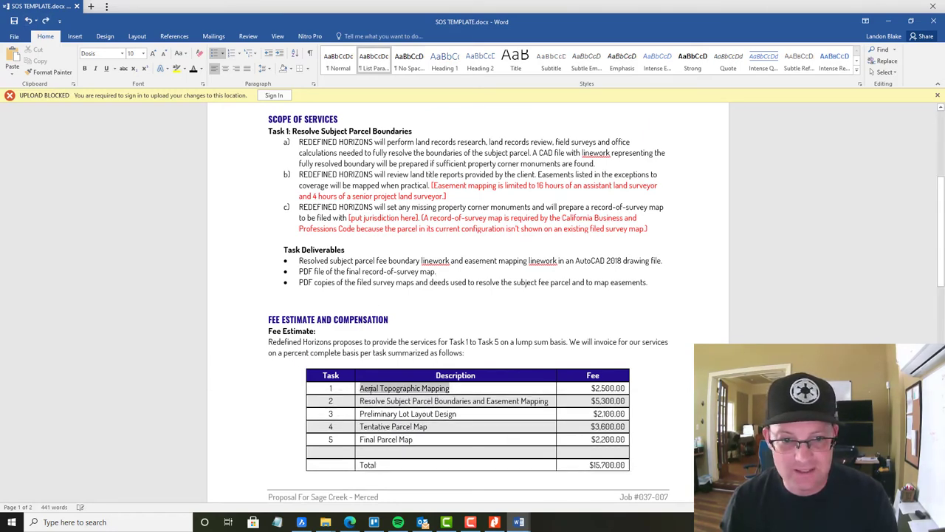
{"action": "type", "text": "REso"}
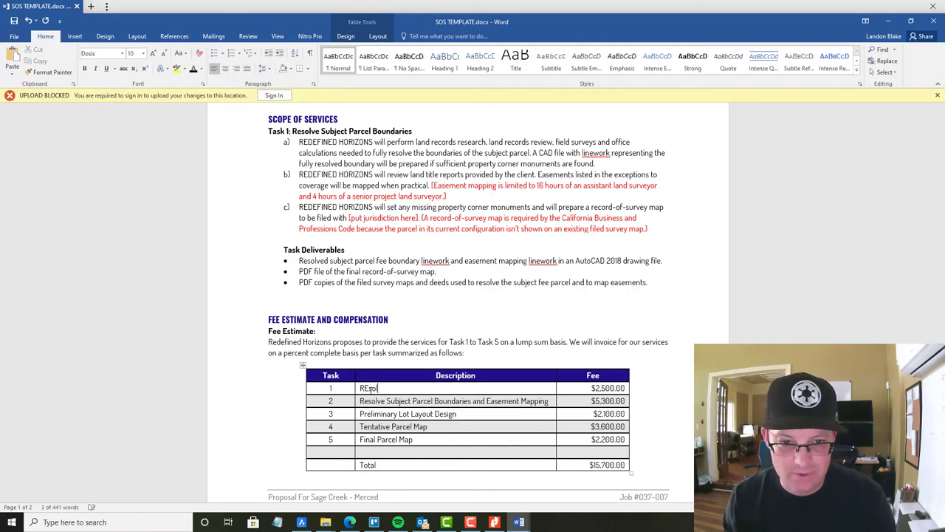
{"action": "key", "text": "BackSpace"}
{"action": "key", "text": "BackSpace"}
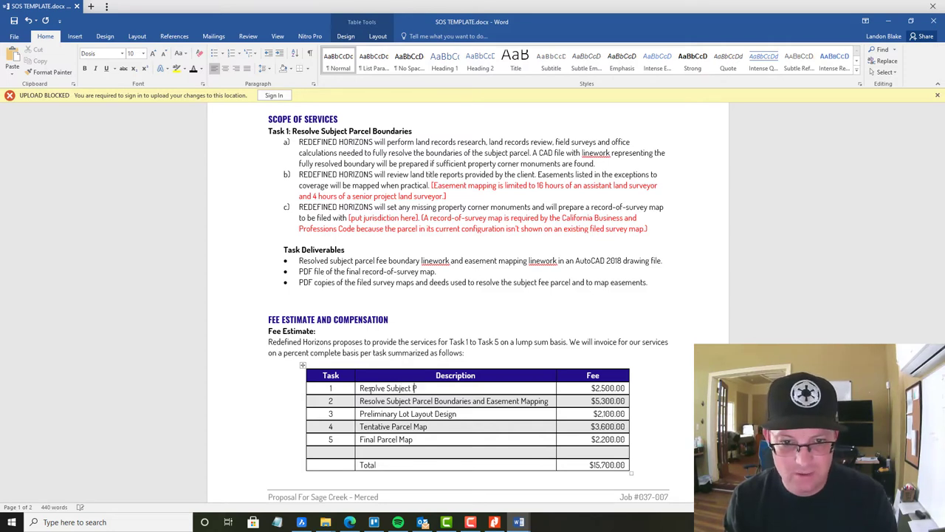
{"action": "type", "text": "solve Subject Parcel Boundary"}
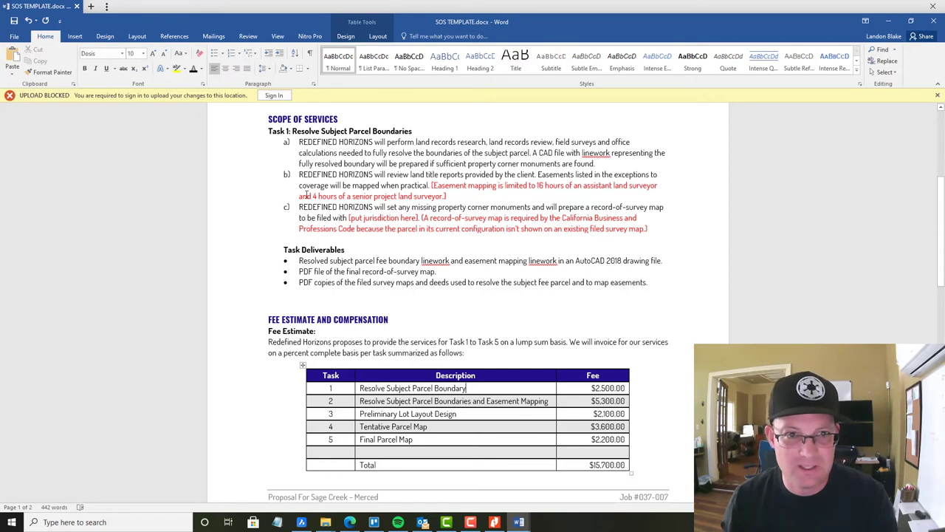
{"action": "left_click", "coordinate": [599, 387]}
{"action": "key", "text": "BackSpace"}
{"action": "type", "text": "54"}
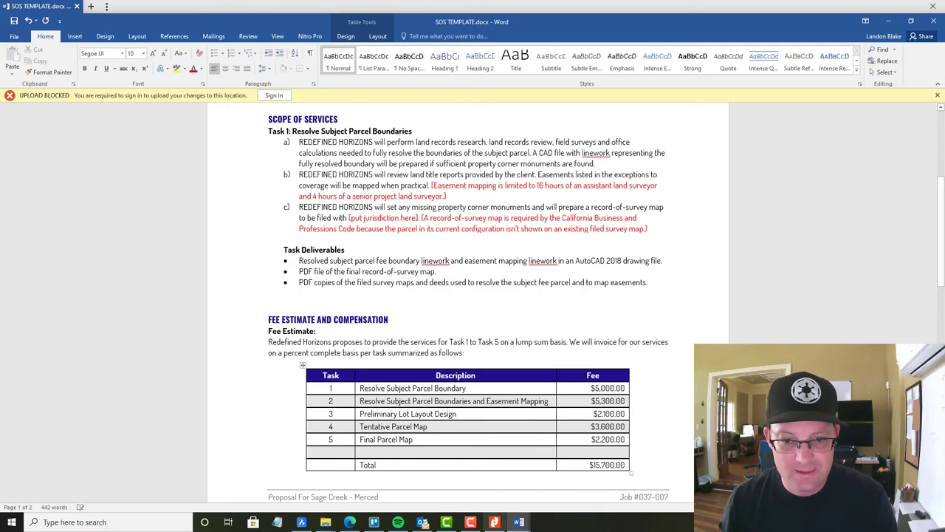
Check Task 2 on the proposal request form in Nitro Pro and switch to SOS TASK LIBRARY.docx in Word.
{"action": "left_click", "coordinate": [494, 522]}
{"action": "scroll", "coordinate": [484, 328], "scroll_direction": "down", "scroll_amount": 3}
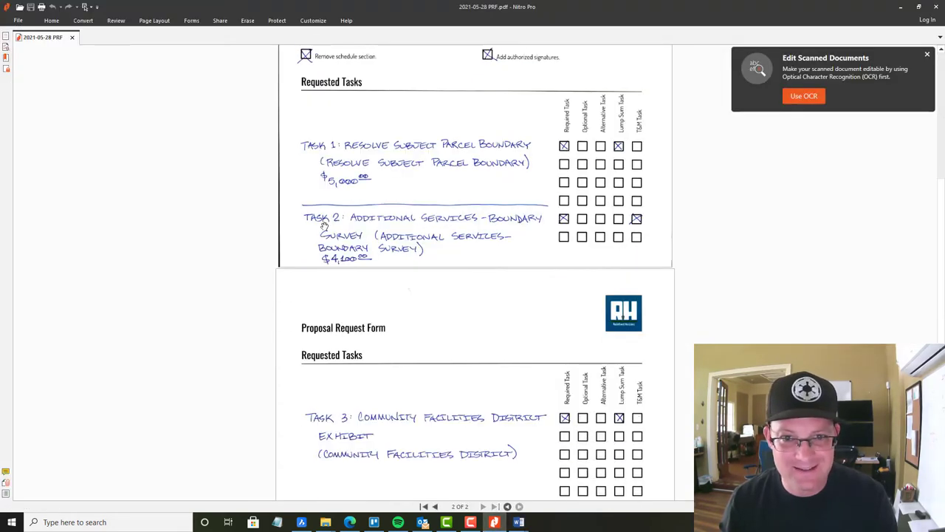
{"action": "left_click", "coordinate": [900, 6]}
{"action": "scroll", "coordinate": [418, 212], "scroll_direction": "down", "scroll_amount": 2}
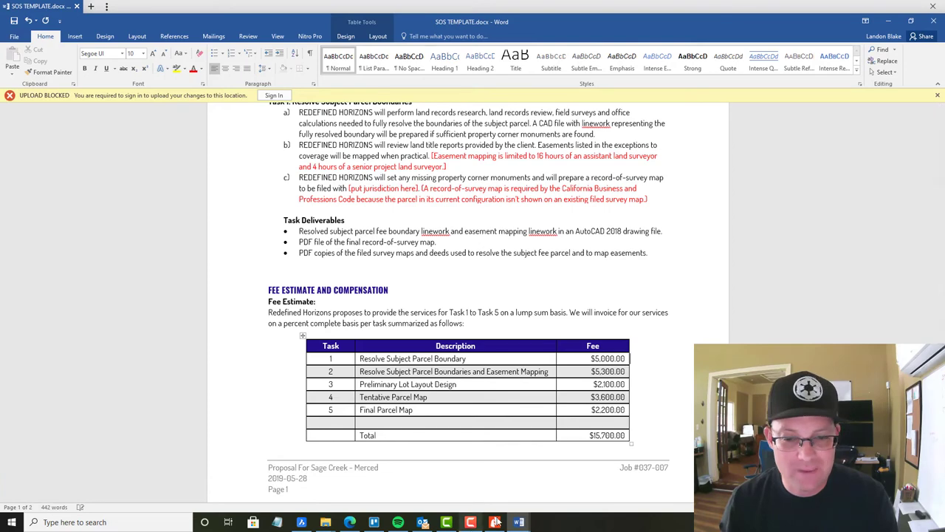
{"action": "mouse_move", "coordinate": [519, 522]}
{"action": "left_click", "coordinate": [567, 494]}
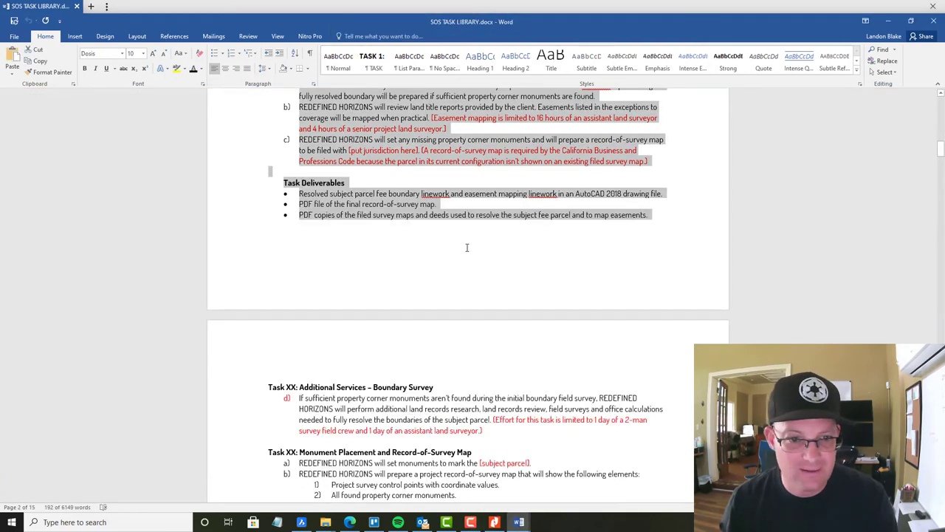
Restart the list numbering at a) under the Additional Services – Boundary Survey task in the task library.
{"action": "scroll", "coordinate": [467, 247], "scroll_direction": "down", "scroll_amount": 3}
{"action": "left_click_drag", "start_coordinate": [561, 321], "coordinate": [253, 272]}
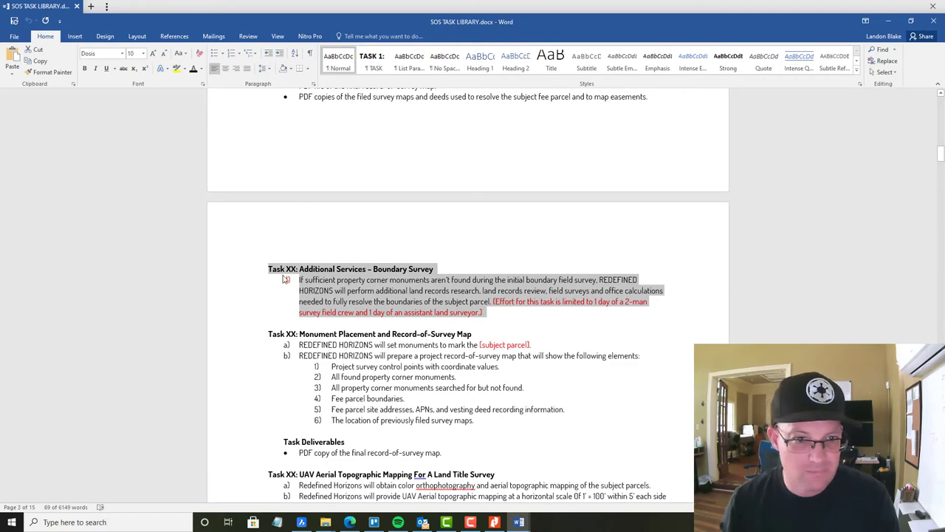
{"action": "right_click", "coordinate": [285, 279]}
{"action": "left_click", "coordinate": [288, 362]}
{"action": "left_click", "coordinate": [287, 280]}
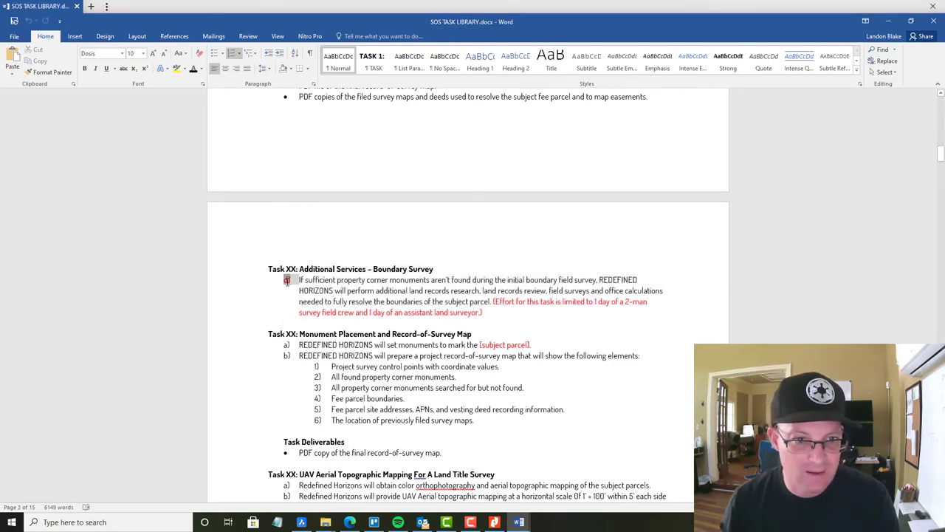
{"action": "scroll", "coordinate": [287, 291], "scroll_direction": "up", "scroll_amount": 1}
{"action": "right_click", "coordinate": [287, 310]}
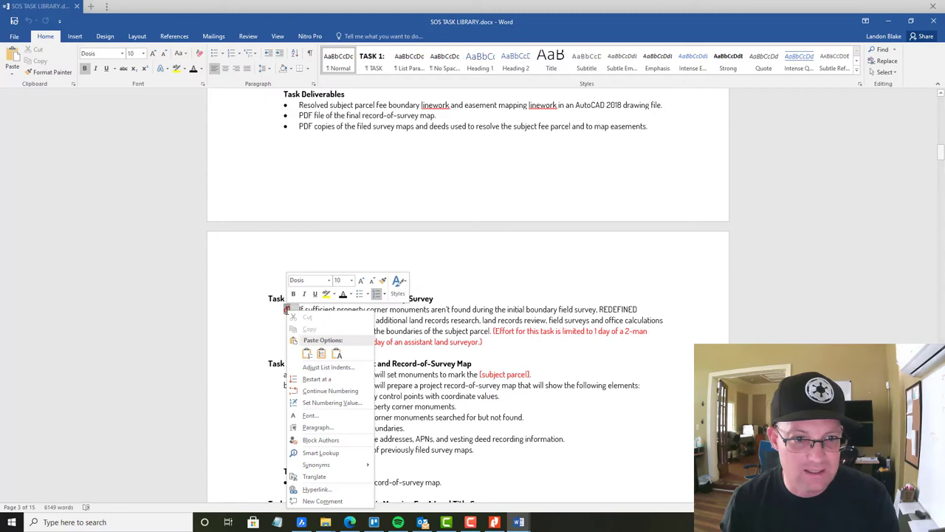
{"action": "left_click", "coordinate": [325, 379]}
Copy the Additional Services – Boundary Survey task into the SOS template below the Task 1 deliverables and number it Task 2.
{"action": "left_click_drag", "start_coordinate": [490, 344], "coordinate": [264, 299]}
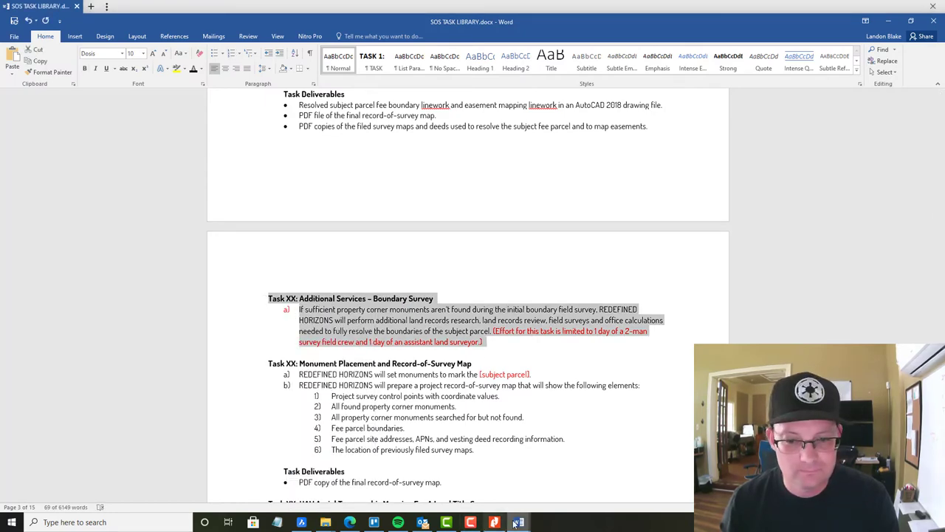
{"action": "mouse_move", "coordinate": [519, 522]}
{"action": "left_click", "coordinate": [476, 479]}
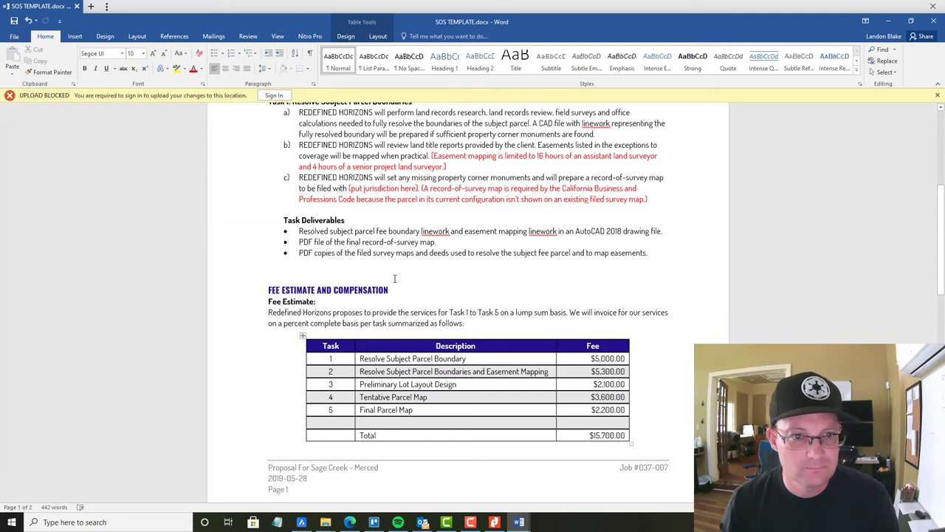
{"action": "scroll", "coordinate": [394, 278], "scroll_direction": "up", "scroll_amount": 3}
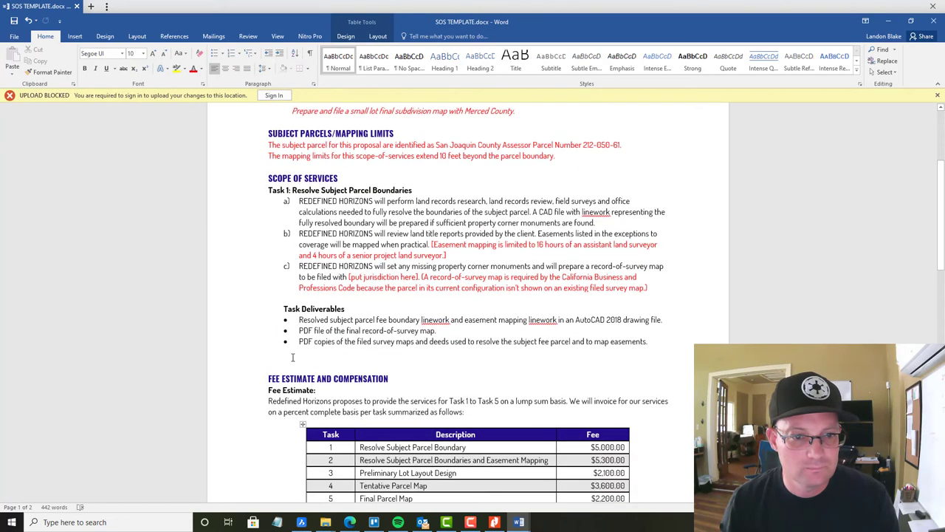
{"action": "left_click", "coordinate": [293, 357]}
{"action": "key", "text": "ctrl+v"}
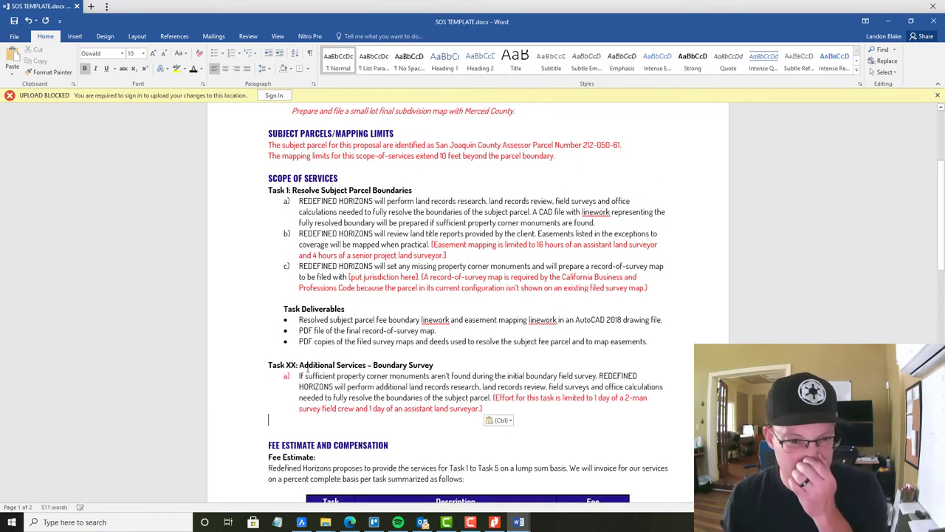
{"action": "key", "text": "BackSpace"}
{"action": "key", "text": "BackSpace"}
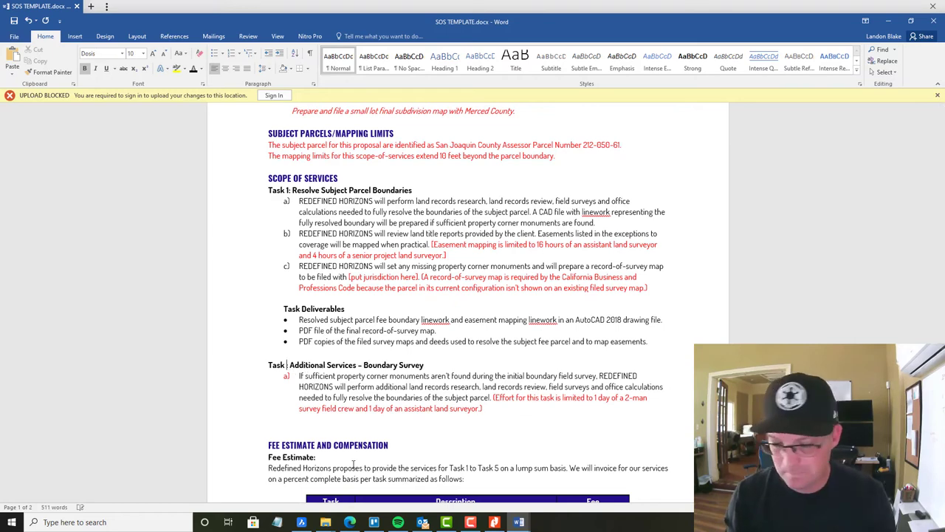
{"action": "type", "text": "2"}
Check the Task 2 fee on the request form, then set fee table row 2 to Additional Services – Boundary Survey at $4,100.00.
{"action": "scroll", "coordinate": [464, 316], "scroll_direction": "down", "scroll_amount": 4}
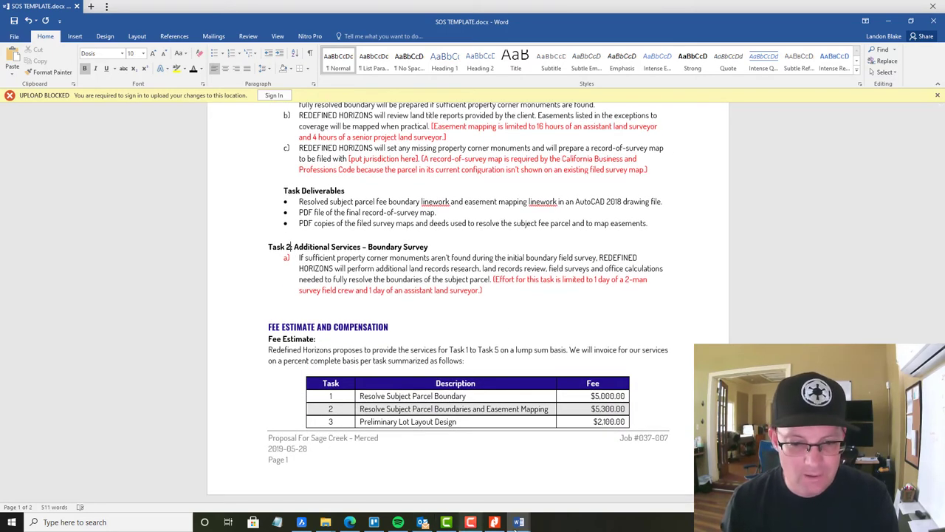
{"action": "left_click", "coordinate": [495, 523]}
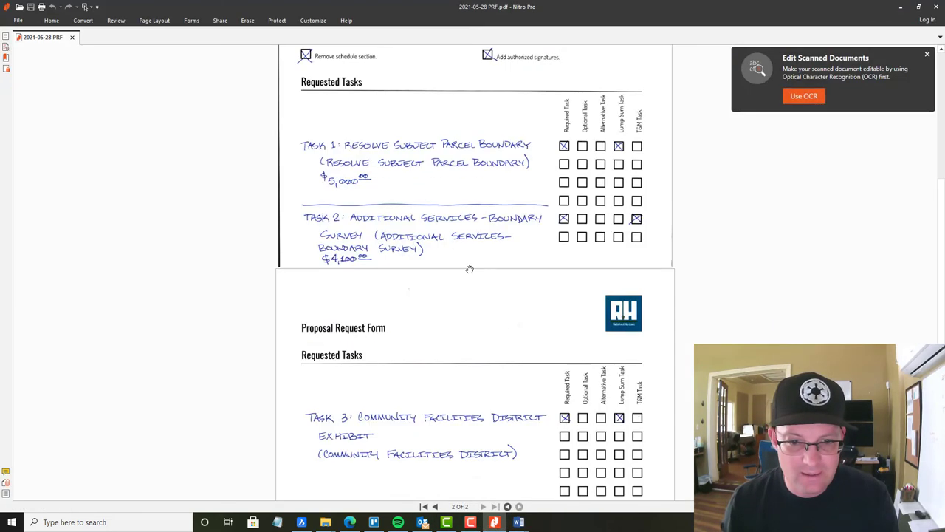
{"action": "left_click", "coordinate": [519, 522]}
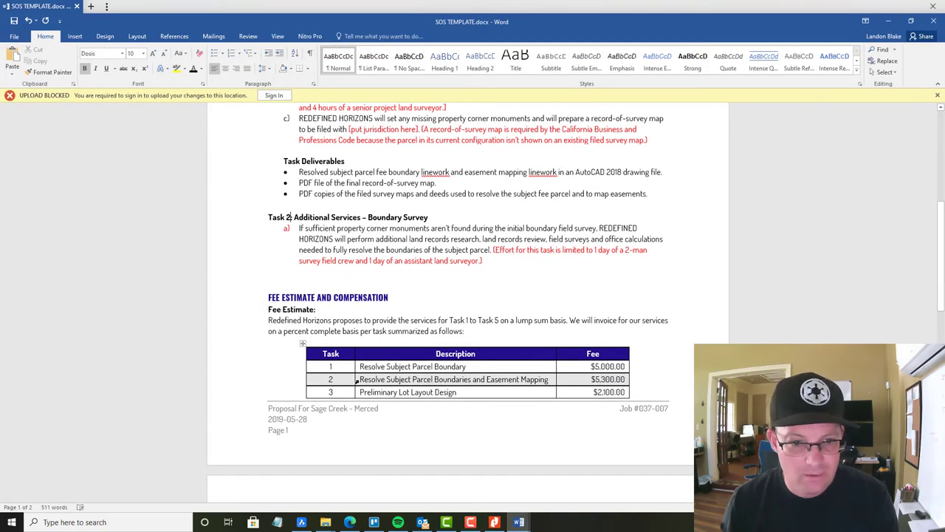
{"action": "left_click_drag", "start_coordinate": [360, 379], "coordinate": [549, 380]}
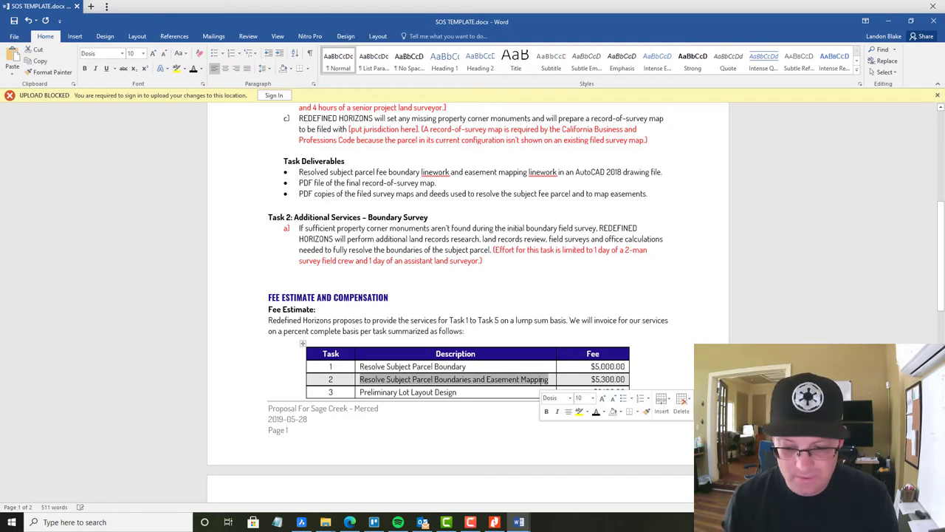
{"action": "type", "text": "Additional Ser"}
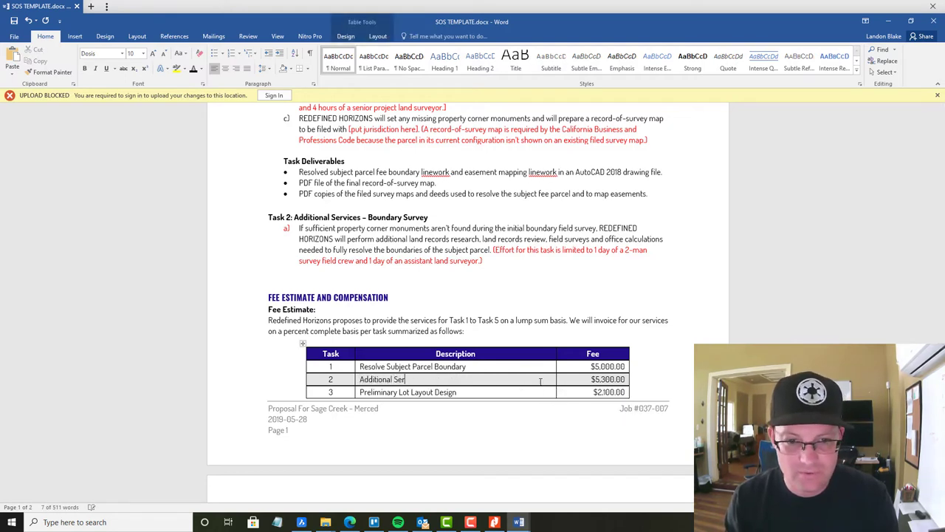
{"action": "type", "text": "vices - Boun"}
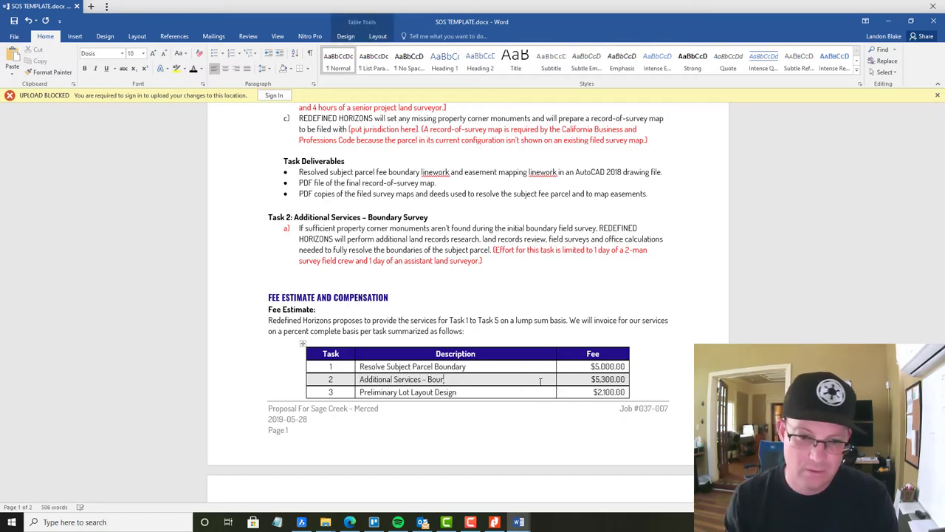
{"action": "type", "text": "dary Survey"}
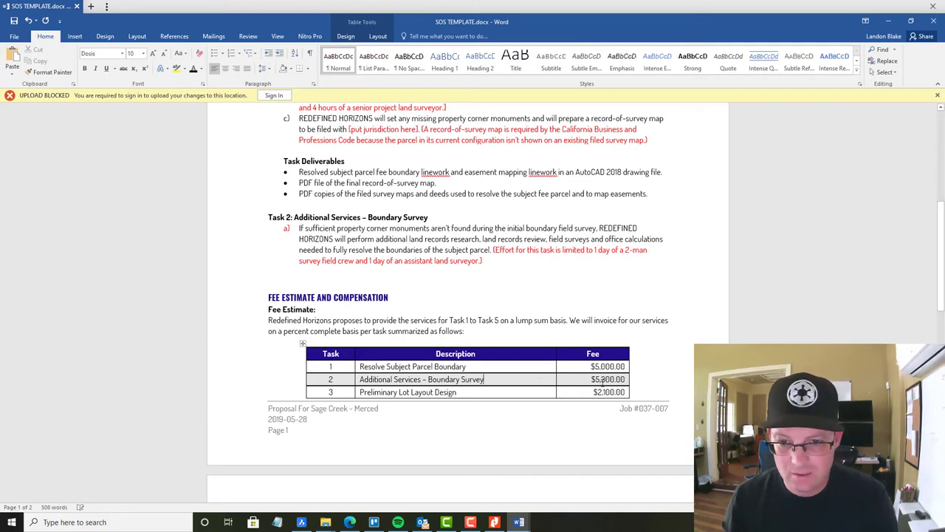
{"action": "left_click", "coordinate": [600, 380]}
{"action": "key", "text": "BackSpace"}
{"action": "type", "text": "4"}
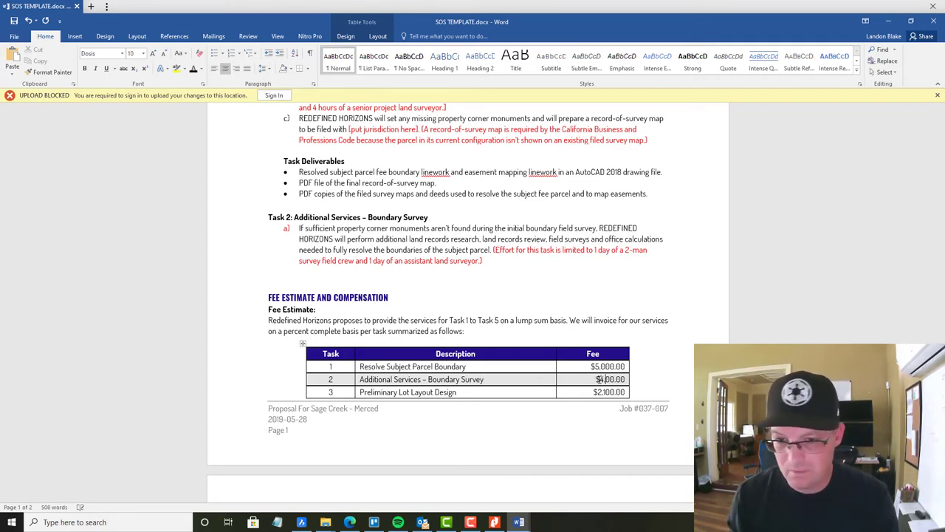
Check Task 3 on the proposal request form in Nitro Pro and return to SOS TASK LIBRARY.docx in Word.
{"action": "left_click", "coordinate": [514, 526]}
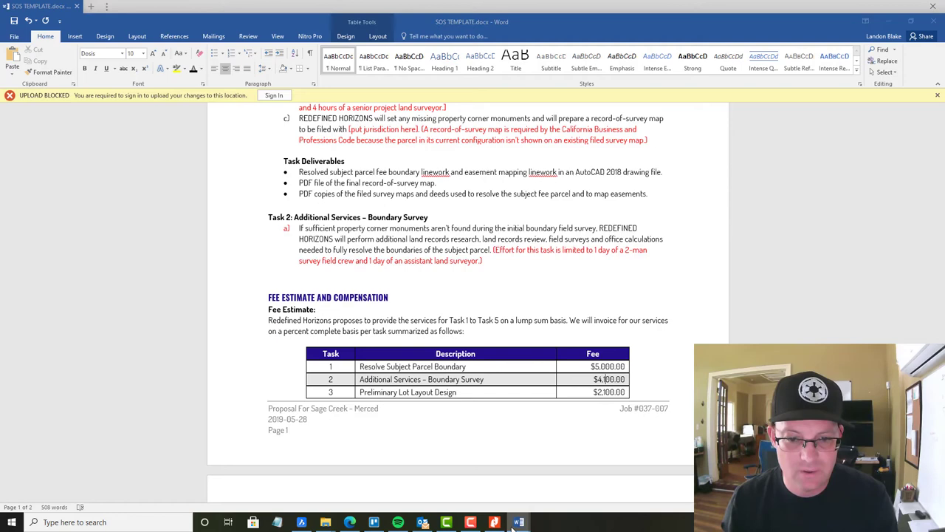
{"action": "left_click", "coordinate": [494, 522]}
{"action": "scroll", "coordinate": [526, 307], "scroll_direction": "down", "scroll_amount": 3}
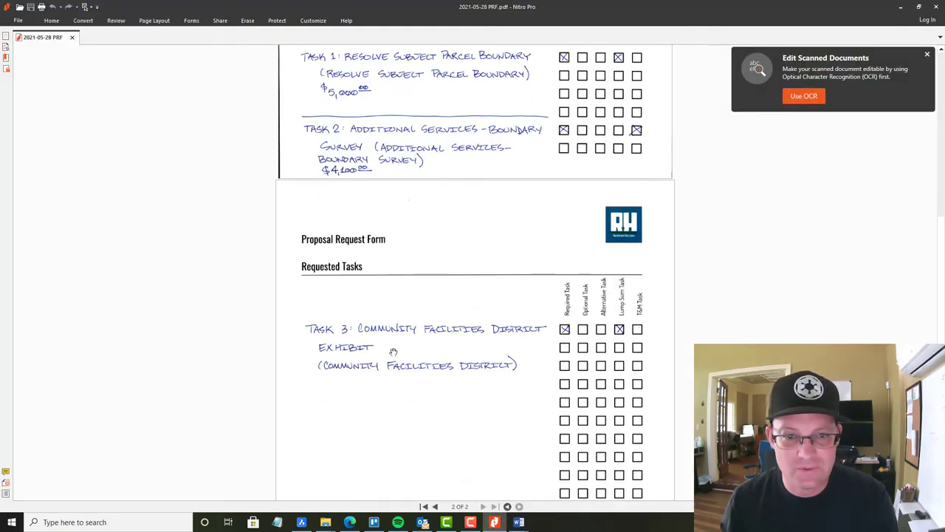
{"action": "scroll", "coordinate": [465, 362], "scroll_direction": "down", "scroll_amount": 1}
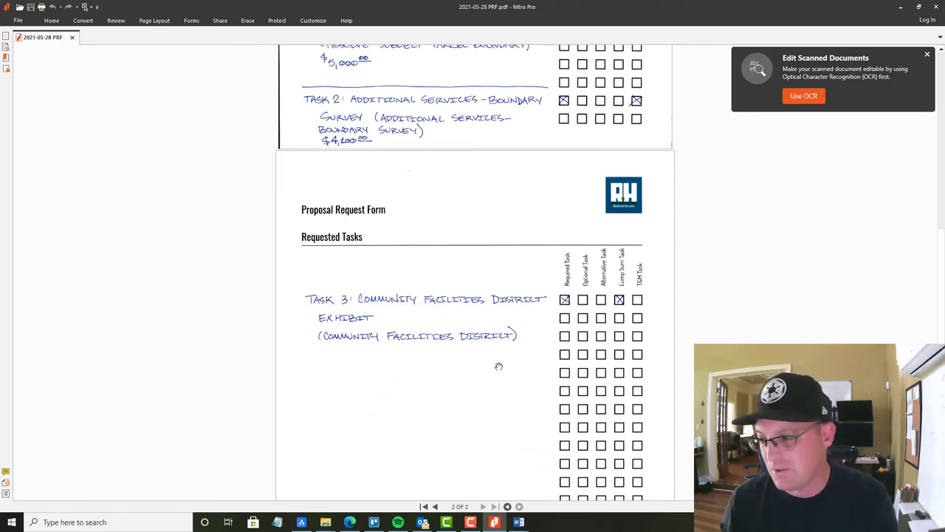
{"action": "left_click", "coordinate": [900, 5]}
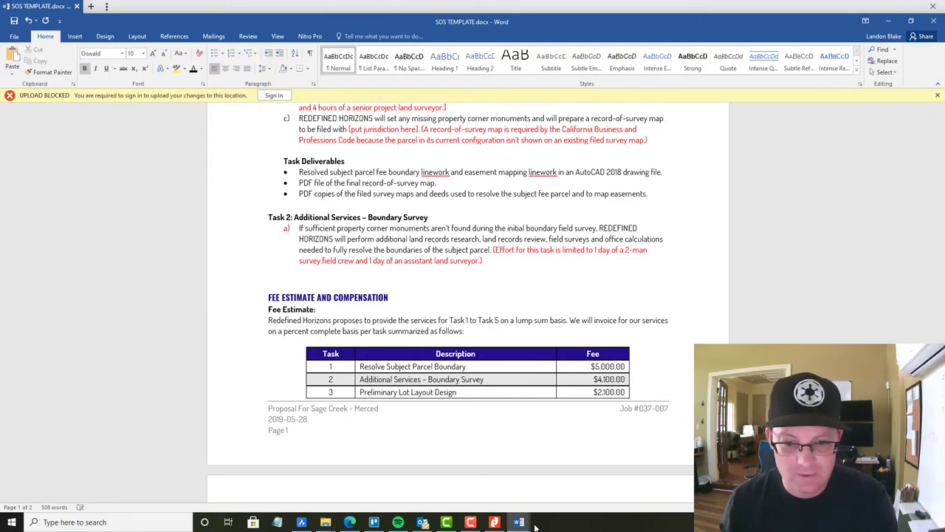
{"action": "mouse_move", "coordinate": [521, 523]}
{"action": "left_click", "coordinate": [567, 484]}
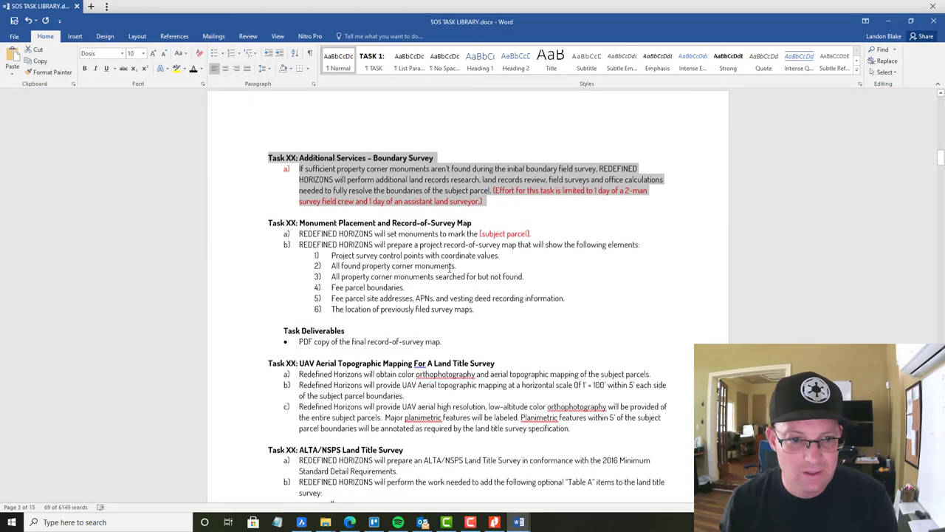
Find the Community Facilities District Exhibit task in the task library and copy it together with its deliverables.
{"action": "scroll", "coordinate": [450, 270], "scroll_direction": "down", "scroll_amount": 20}
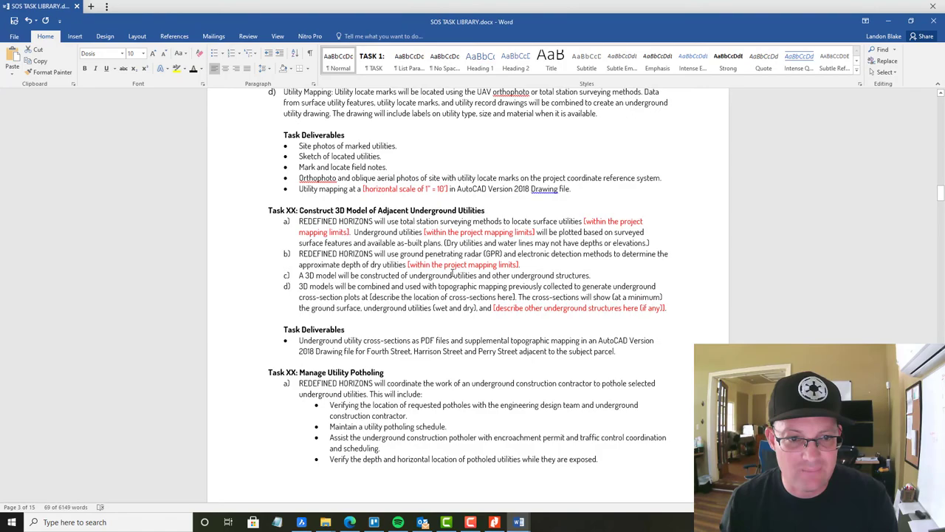
{"action": "scroll", "coordinate": [450, 273], "scroll_direction": "down", "scroll_amount": 20}
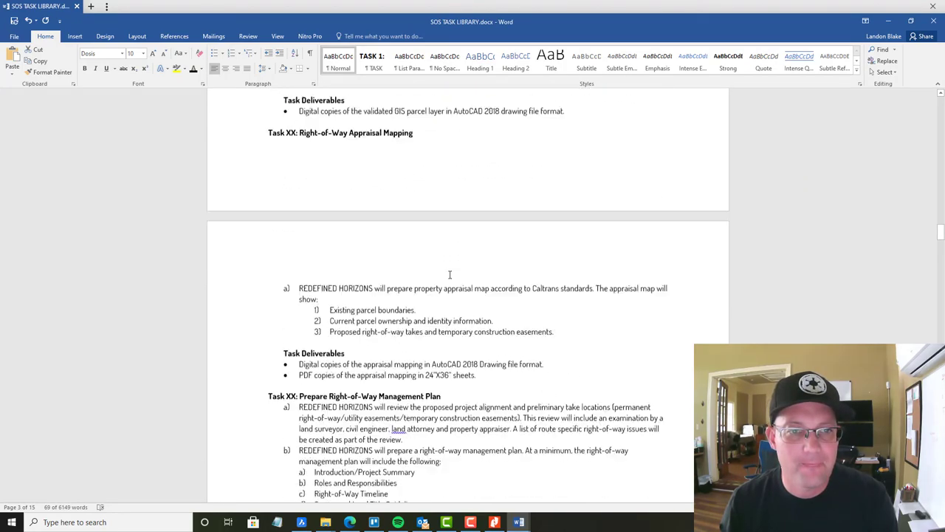
{"action": "scroll", "coordinate": [449, 275], "scroll_direction": "down", "scroll_amount": 20}
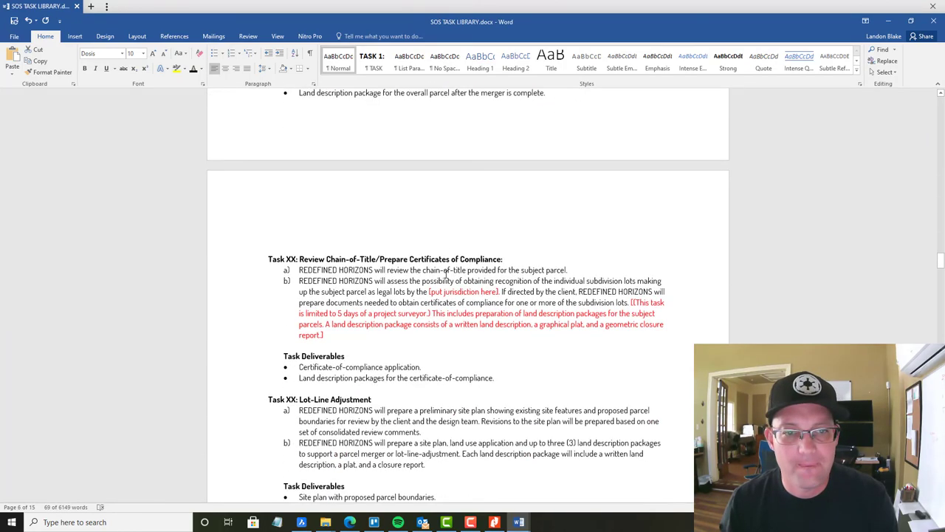
{"action": "scroll", "coordinate": [445, 273], "scroll_direction": "down", "scroll_amount": 20}
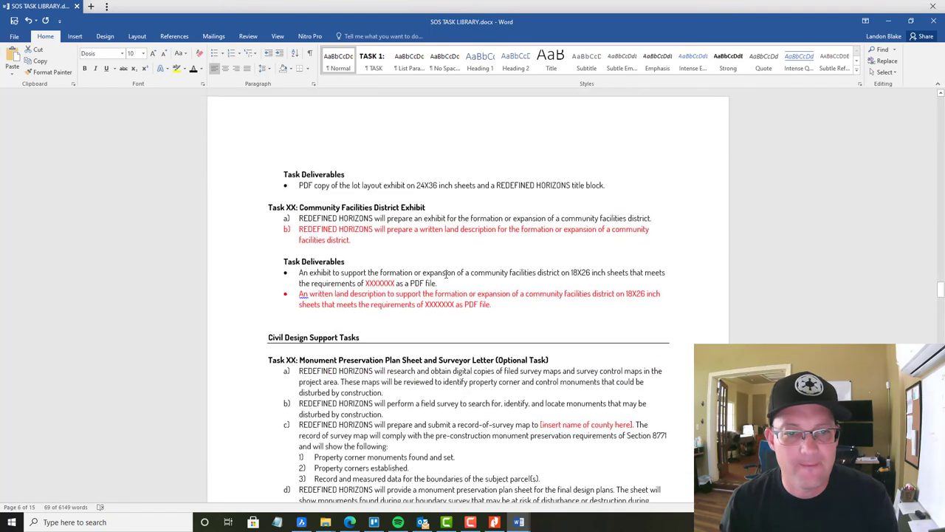
{"action": "scroll", "coordinate": [446, 273], "scroll_direction": "down", "scroll_amount": 1}
{"action": "left_click_drag", "start_coordinate": [494, 297], "coordinate": [256, 203]}
{"action": "key", "text": "ctrl+c"}
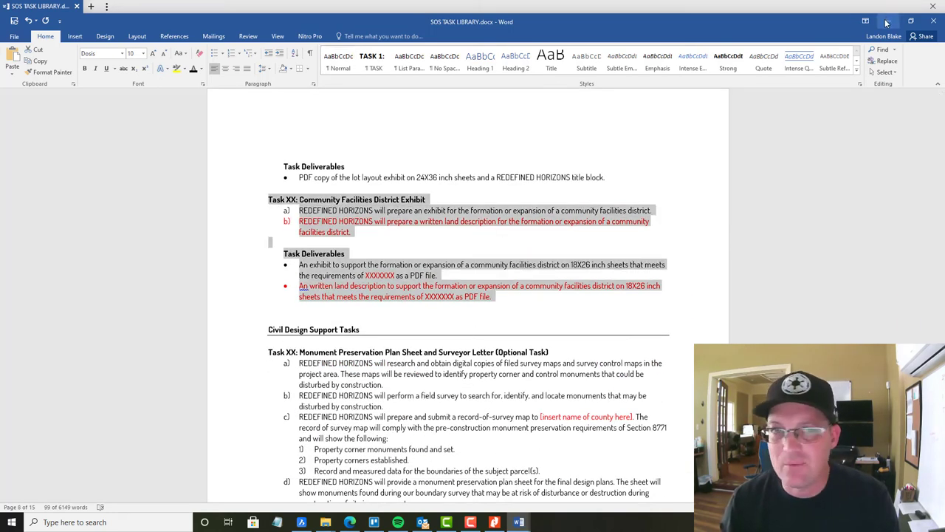
Paste the Community Facilities District Exhibit task into SOS TEMPLATE.docx below Task 2 and number it Task 3.
{"action": "mouse_move", "coordinate": [517, 522]}
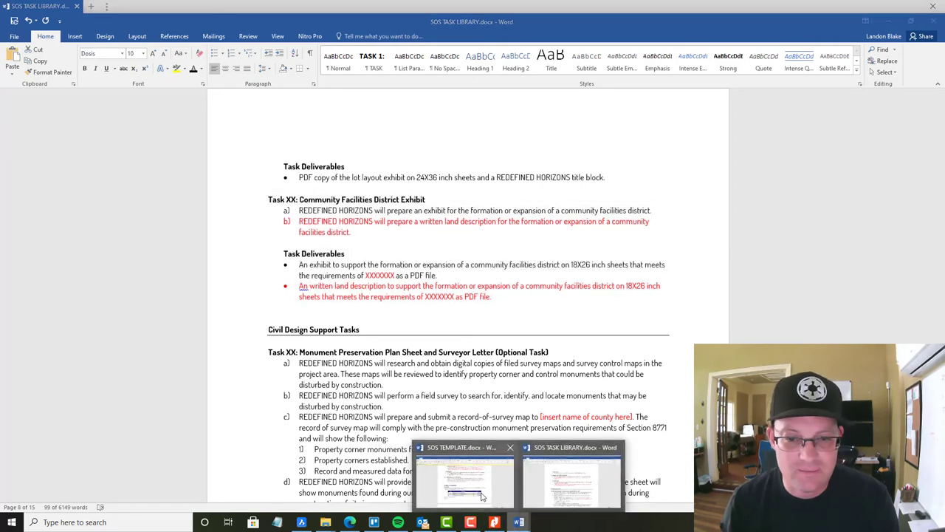
{"action": "left_click", "coordinate": [483, 497]}
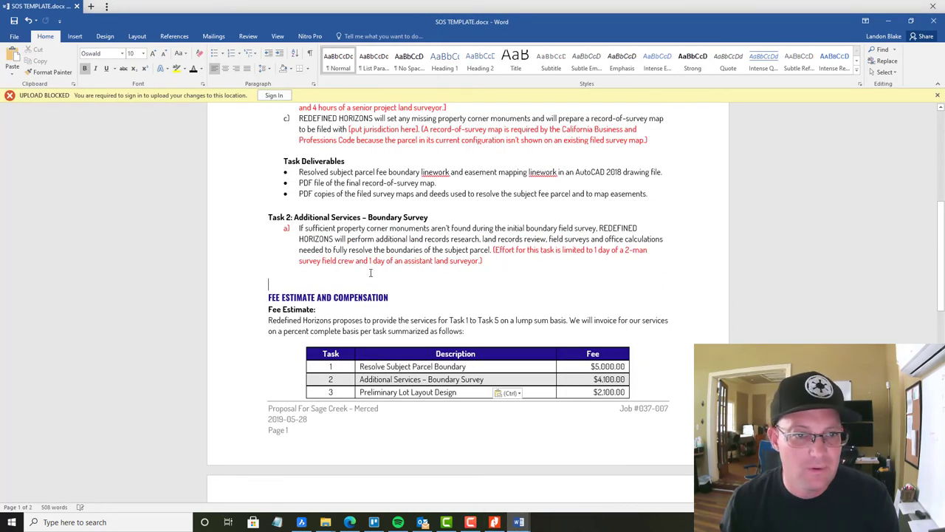
{"action": "key", "text": "ctrl+v"}
{"action": "double_click", "coordinate": [292, 284]}
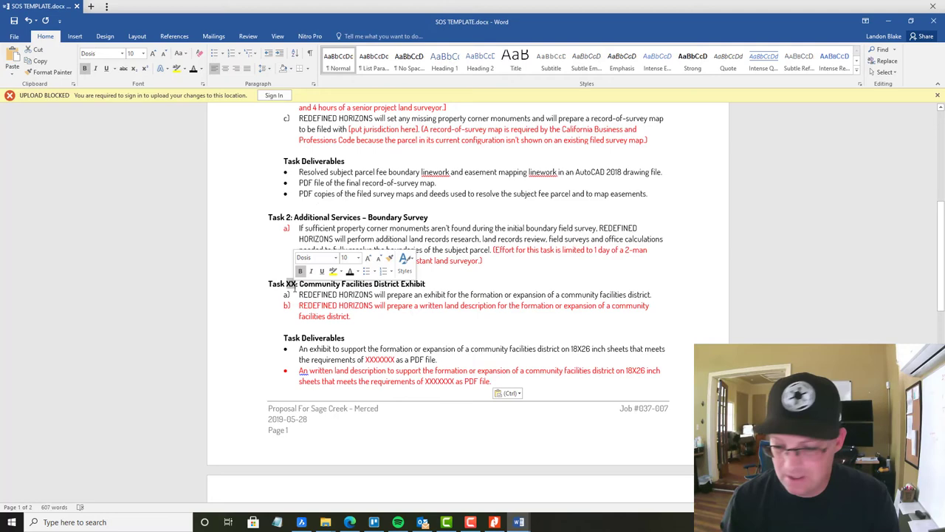
{"action": "type", "text": "3"}
Set fee table row 3 to Community Facilities District with a fee of $1,800.00.
{"action": "scroll", "coordinate": [387, 303], "scroll_direction": "down", "scroll_amount": 3}
{"action": "scroll", "coordinate": [398, 308], "scroll_direction": "down", "scroll_amount": 3}
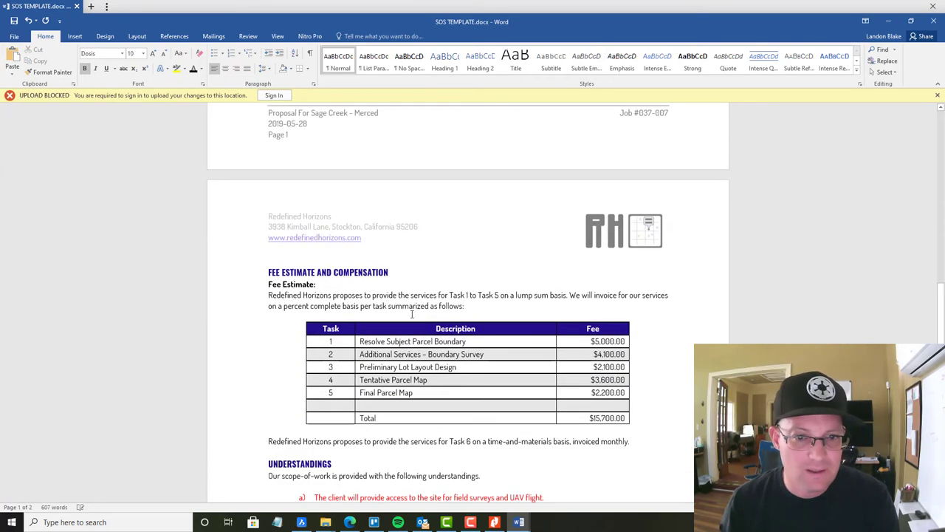
{"action": "left_click_drag", "start_coordinate": [464, 367], "coordinate": [359, 367]}
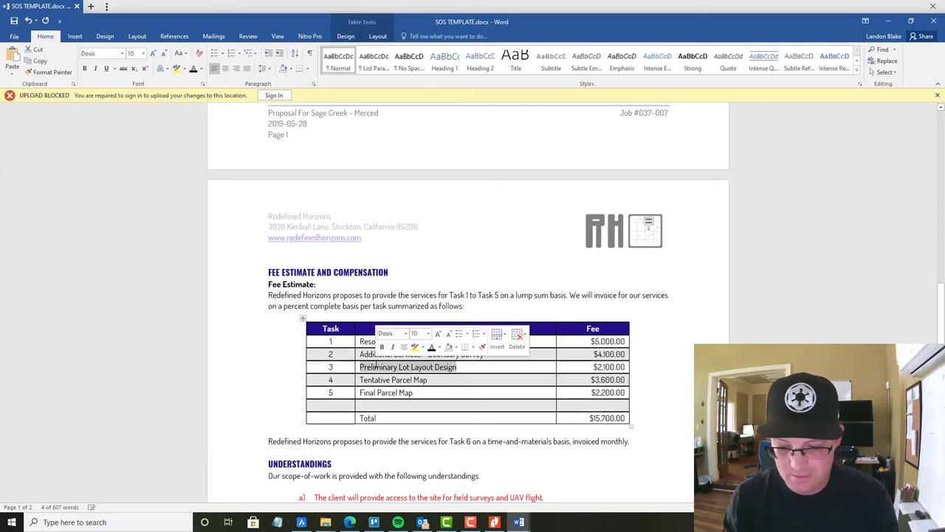
{"action": "type", "text": "Community"}
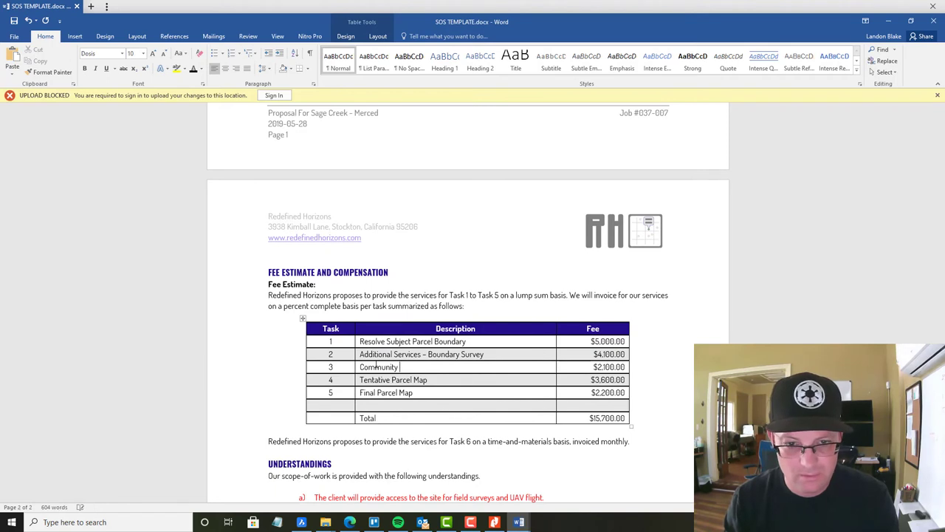
{"action": "type", "text": " Facilities Distri"}
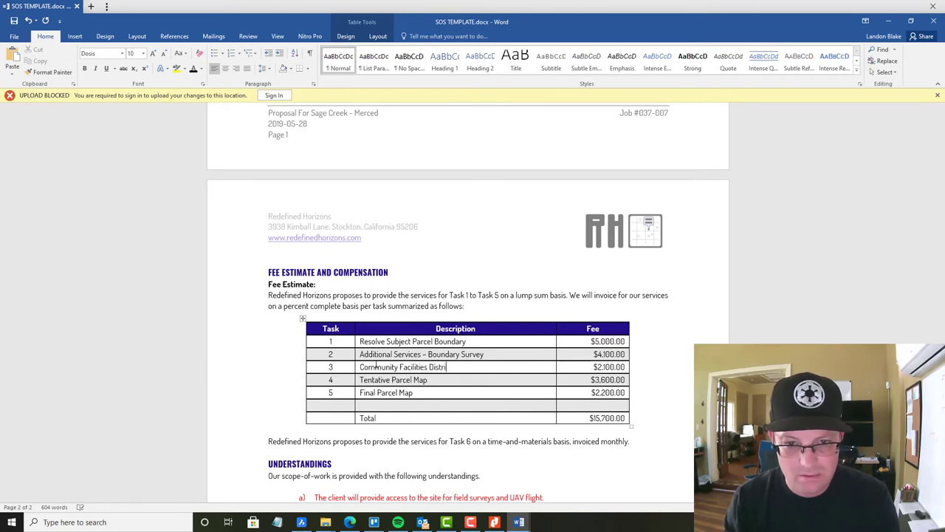
{"action": "type", "text": "ct"}
{"action": "key", "text": "Tab"}
{"action": "type", "text": "$1"}
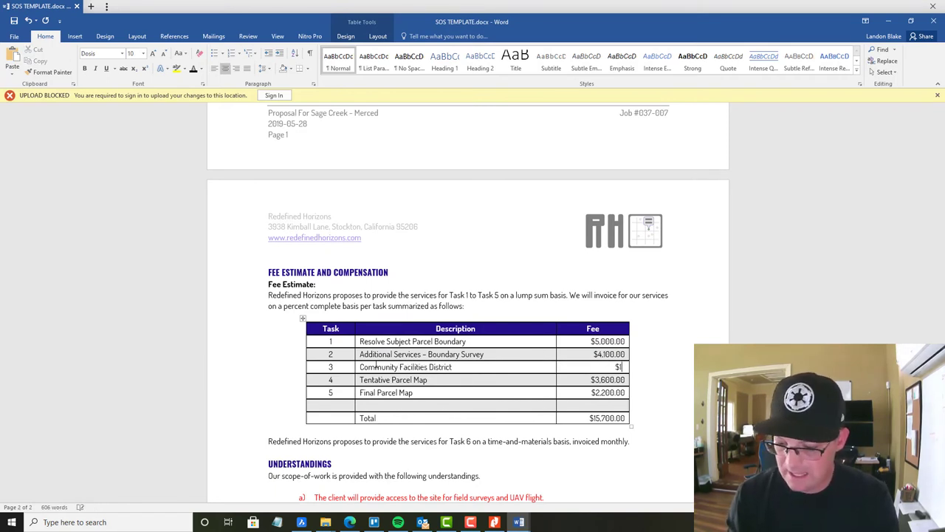
{"action": "type", "text": ",800.00"}
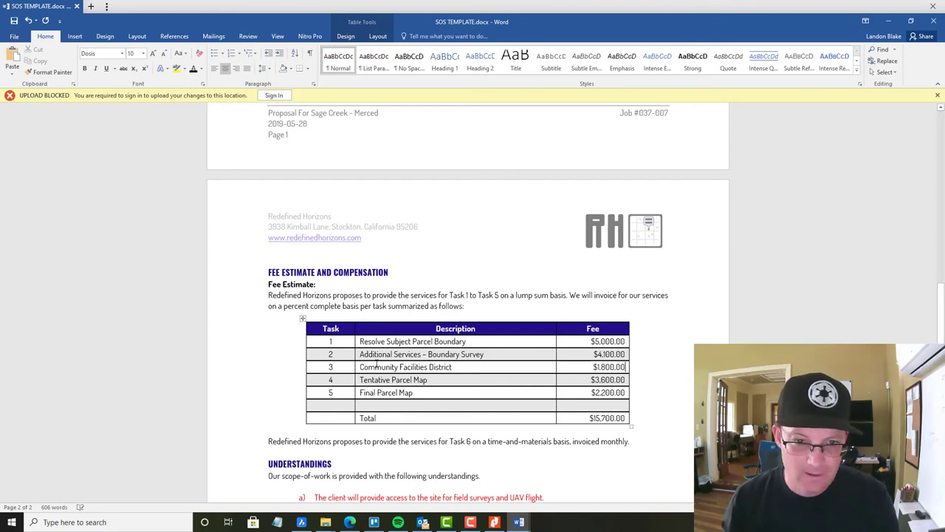
{"action": "left_click_drag", "start_coordinate": [322, 380], "coordinate": [328, 392]}
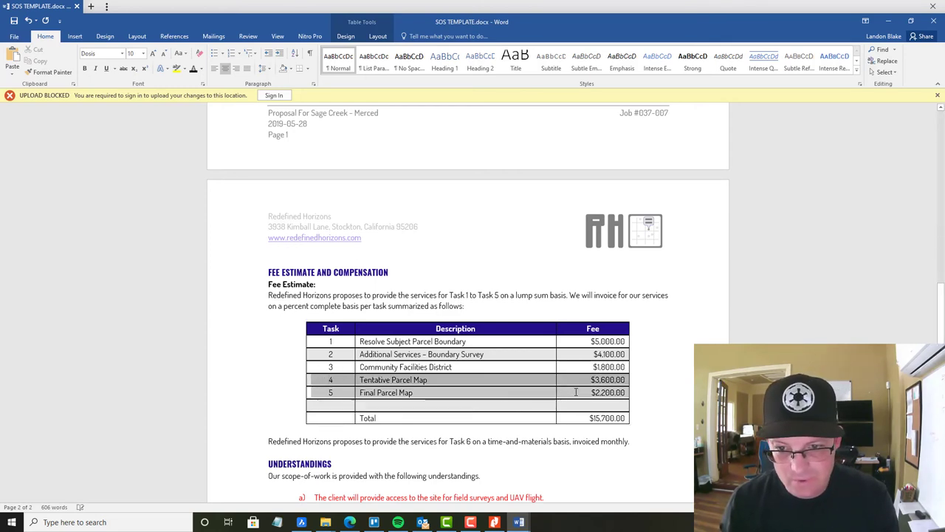
{"action": "right_click", "coordinate": [574, 393]}
{"action": "left_click", "coordinate": [609, 323]}
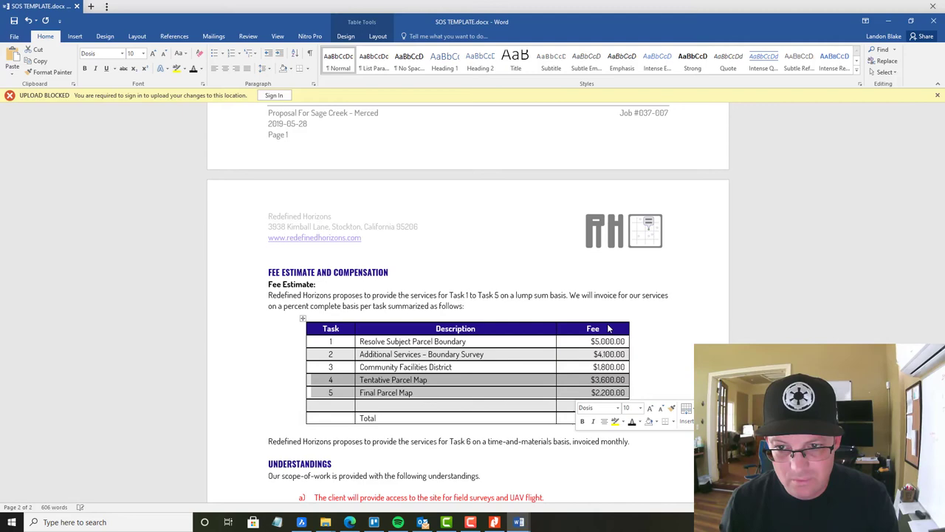
{"action": "left_click", "coordinate": [475, 271]}
{"action": "key", "text": "Return"}
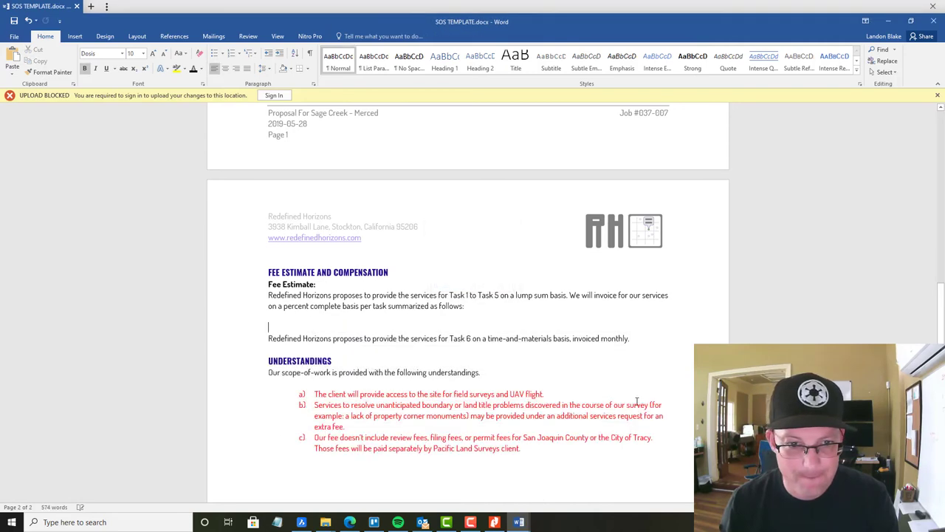
{"action": "left_click", "coordinate": [28, 21]}
{"action": "left_click_drag", "start_coordinate": [336, 394], "coordinate": [587, 391]}
{"action": "right_click", "coordinate": [587, 391]}
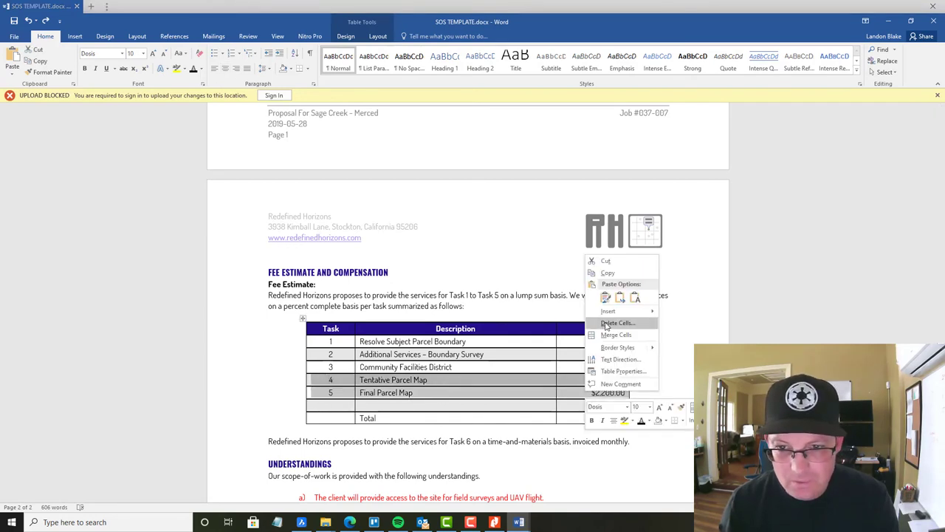
{"action": "left_click", "coordinate": [609, 323]}
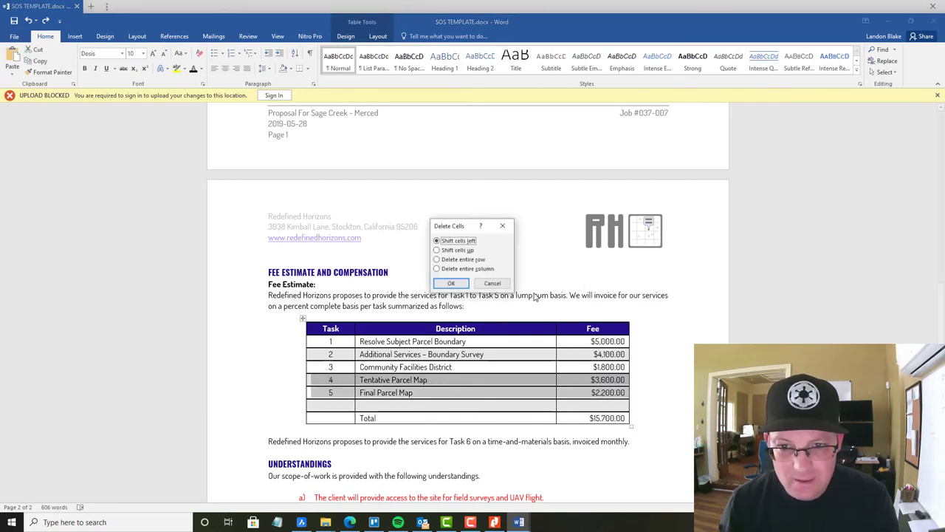
{"action": "left_click", "coordinate": [445, 268]}
{"action": "left_click", "coordinate": [450, 284]}
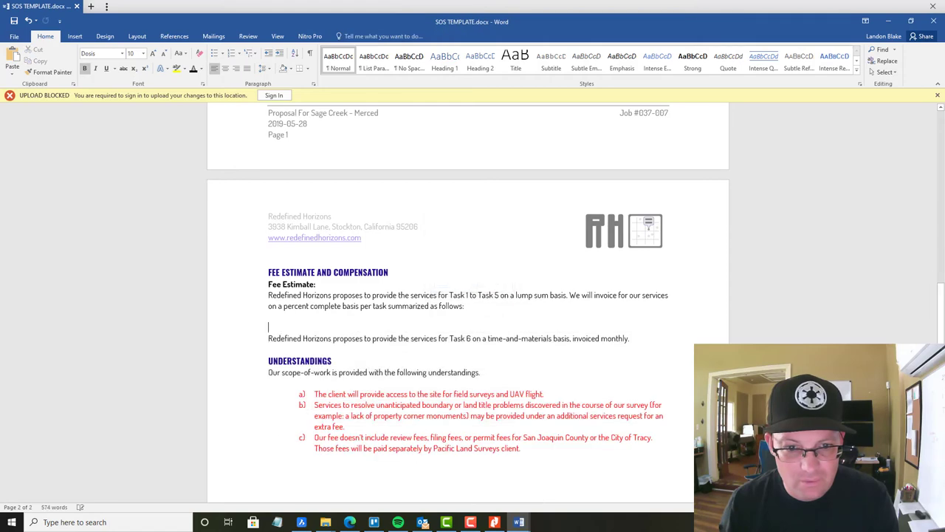
{"action": "left_click", "coordinate": [28, 20]}
{"action": "key", "text": "ctrl+z"}
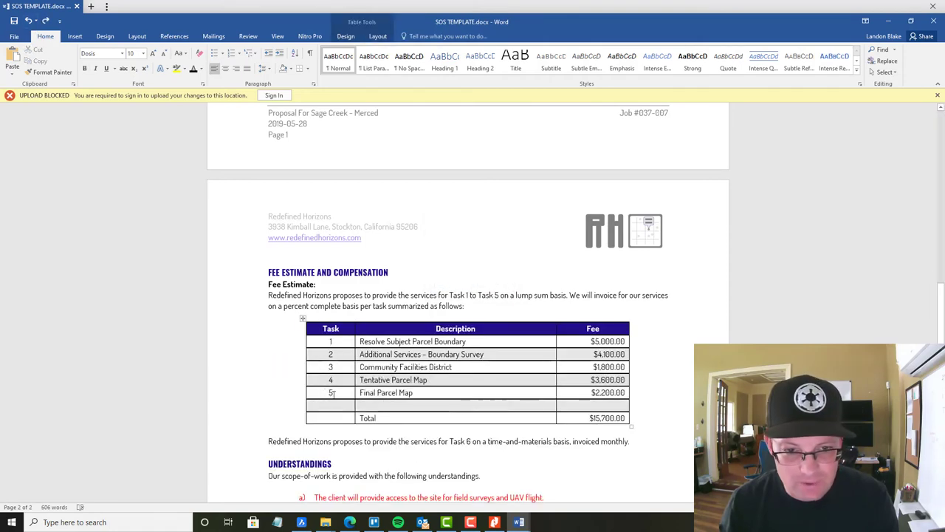
Delete the entire Final Parcel Map and Tentative Parcel Map rows from the fee table.
{"action": "left_click_drag", "start_coordinate": [332, 394], "coordinate": [590, 394]}
{"action": "right_click", "coordinate": [591, 396]}
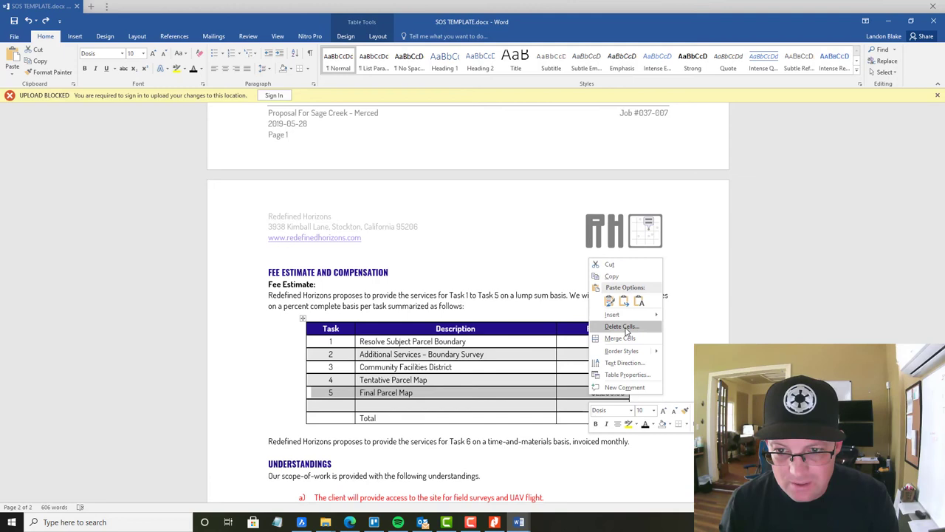
{"action": "left_click", "coordinate": [624, 328]}
{"action": "left_click", "coordinate": [470, 260]}
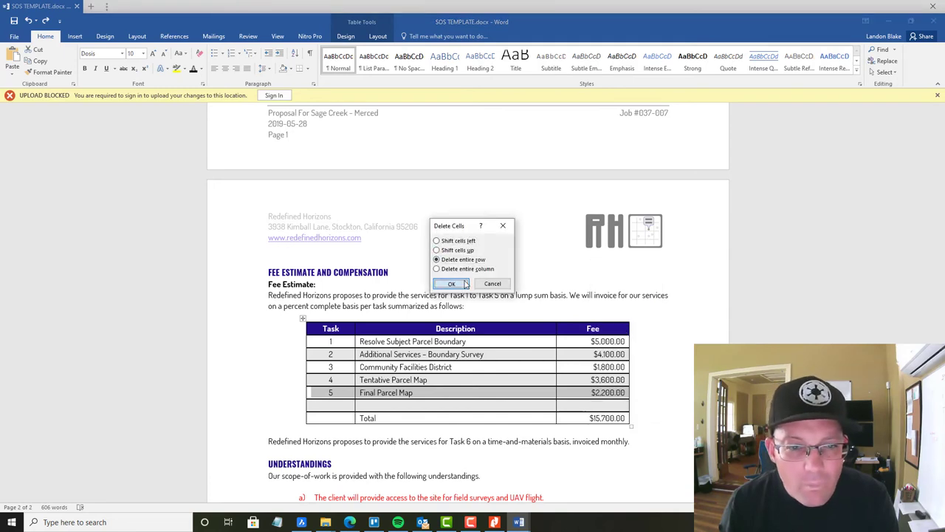
{"action": "left_click", "coordinate": [451, 283]}
{"action": "left_click_drag", "start_coordinate": [323, 379], "coordinate": [580, 380]}
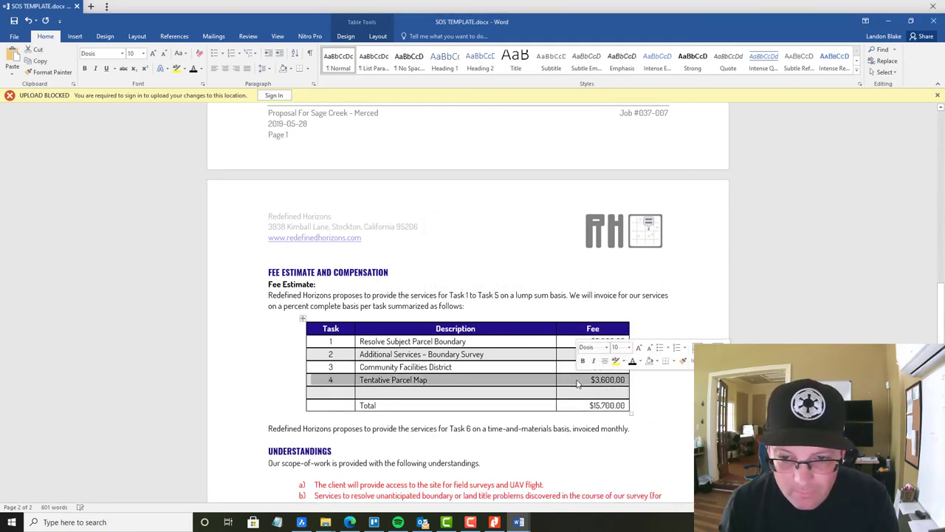
{"action": "right_click", "coordinate": [580, 381]}
{"action": "left_click", "coordinate": [607, 312]}
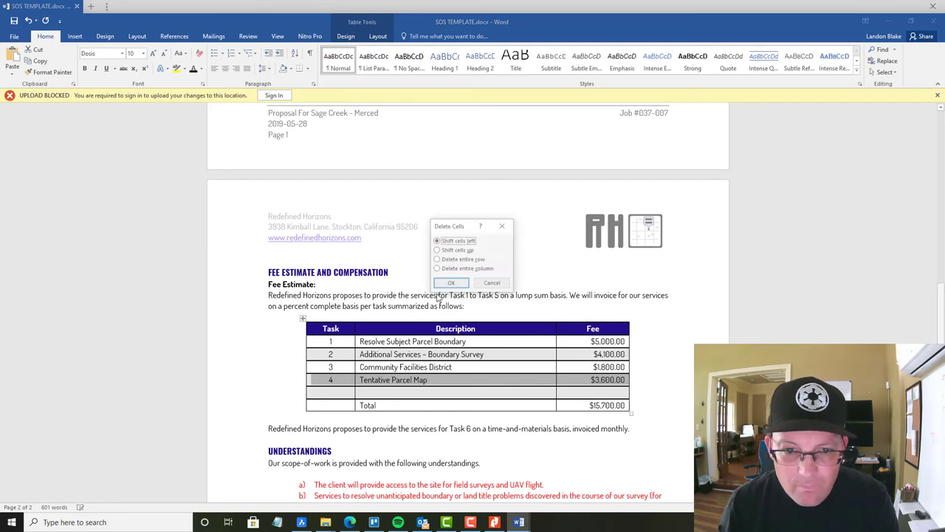
{"action": "left_click", "coordinate": [436, 260]}
{"action": "left_click", "coordinate": [450, 284]}
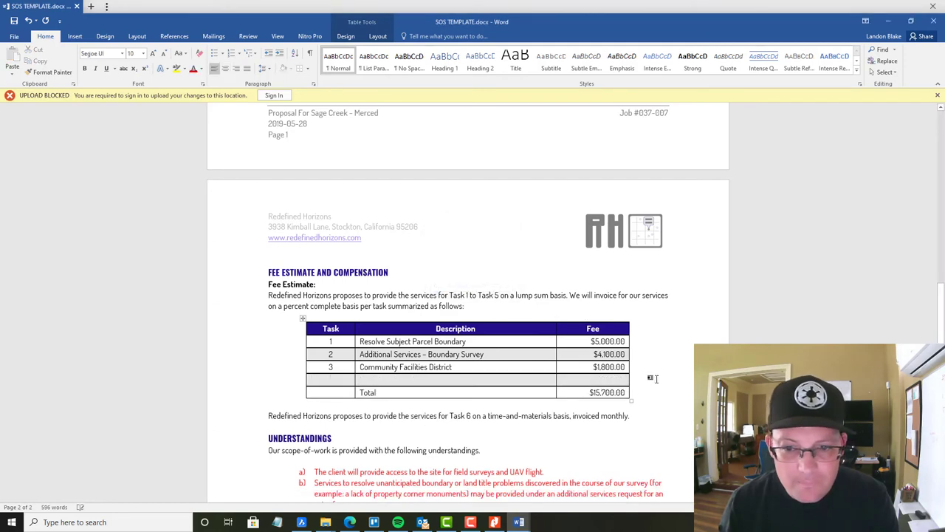
Clear the thousands digits and the comma from the total in the fee table.
{"action": "left_click", "coordinate": [600, 392]}
{"action": "key", "text": "BackSpace"}
{"action": "key", "text": "BackSpace"}
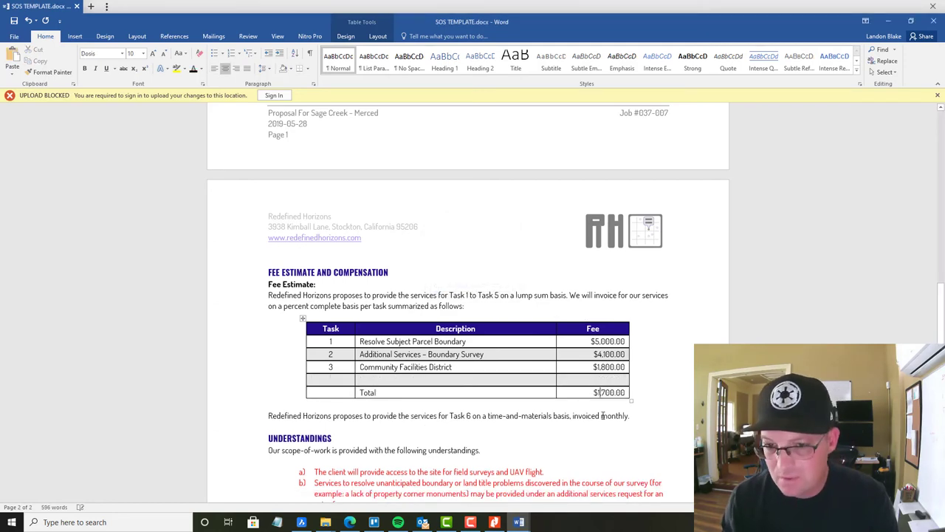
{"action": "key", "text": "BackSpace"}
Add the three task fees in Calculator as 5000 + 4100 + 1800, then close it and return to the template.
{"action": "left_click", "coordinate": [6, 523]}
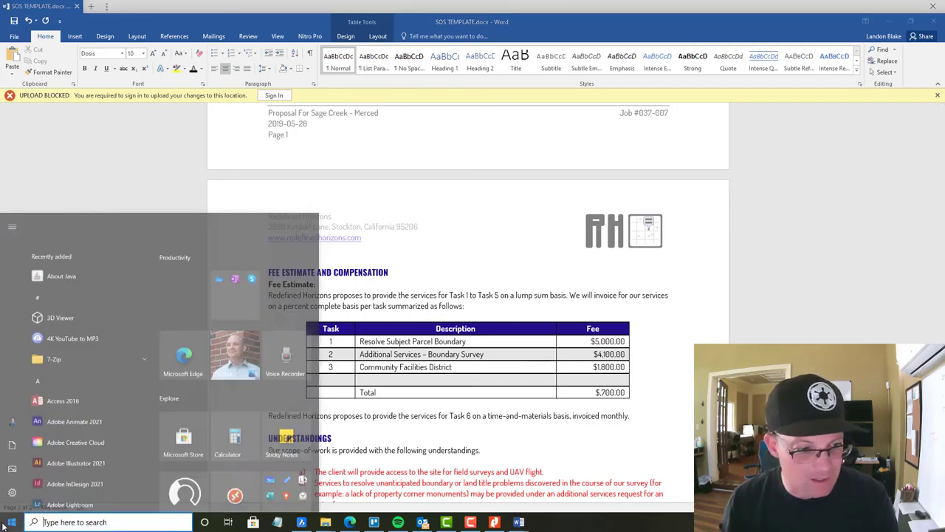
{"action": "left_click", "coordinate": [74, 522]}
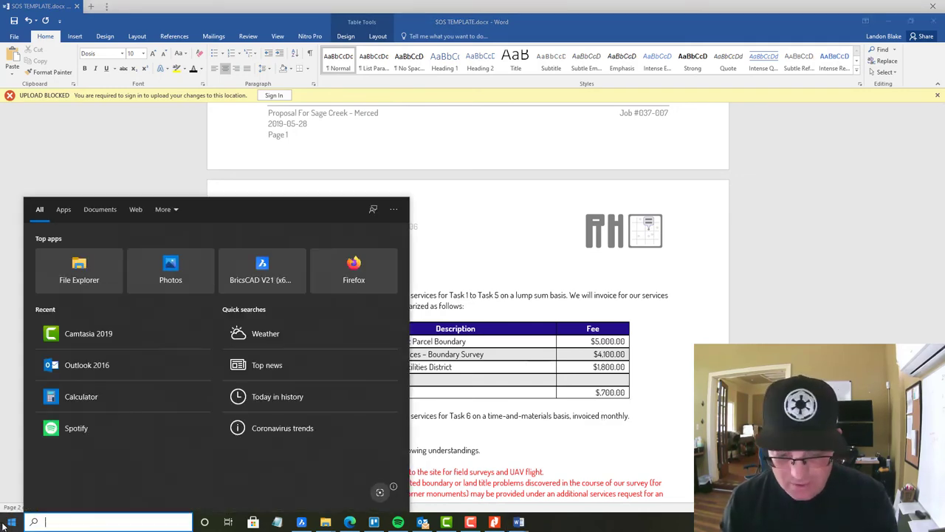
{"action": "left_click", "coordinate": [116, 405]}
{"action": "type", "text": "5000"}
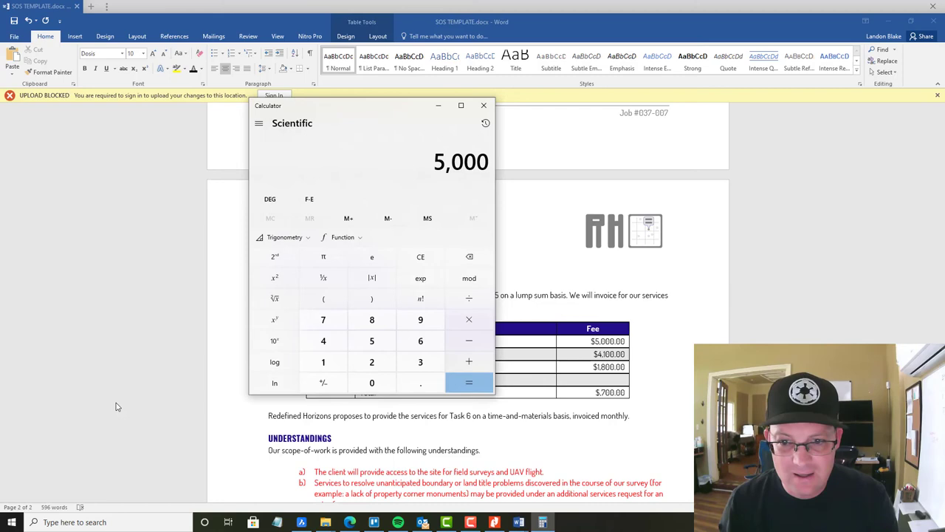
{"action": "type", "text": "+4100+180"}
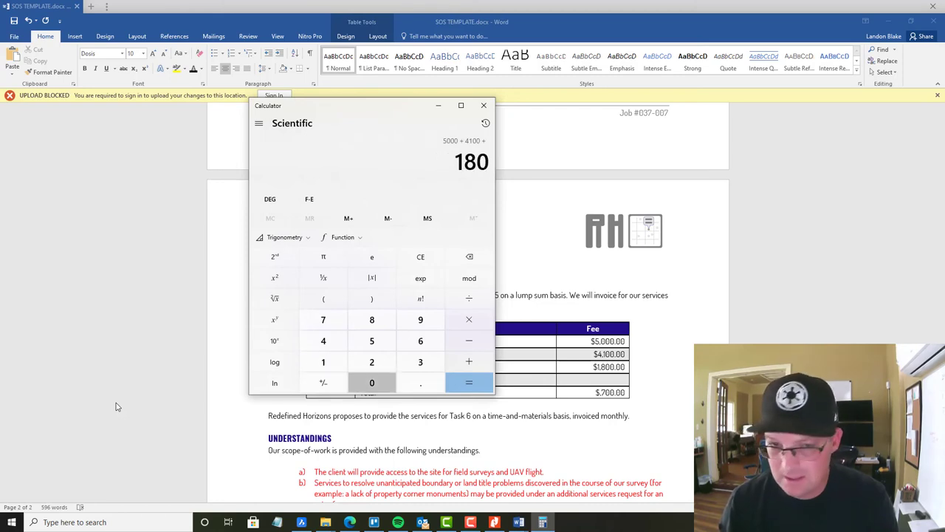
{"action": "type", "text": "0"}
{"action": "key", "text": "Return"}
{"action": "left_click", "coordinate": [483, 105]}
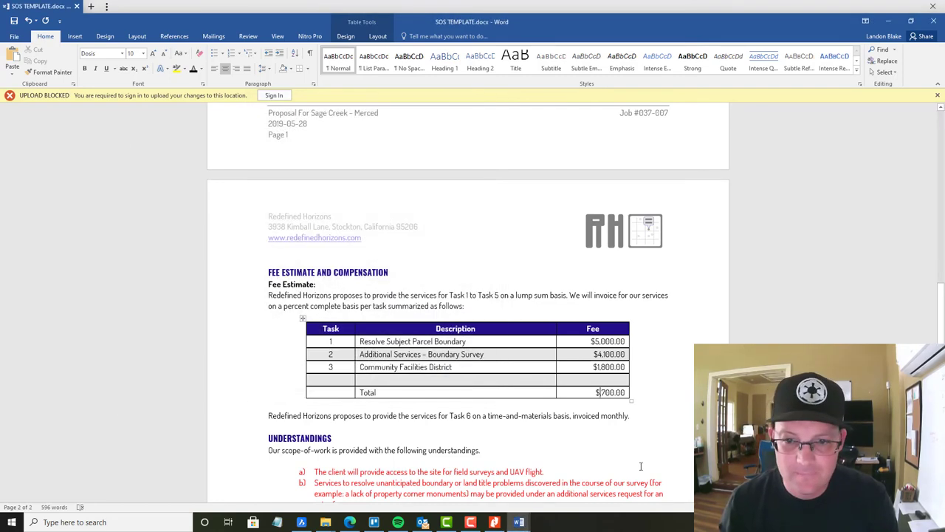
Set the fee table's total to $10,900.00.
{"action": "type", "text": "10,"}
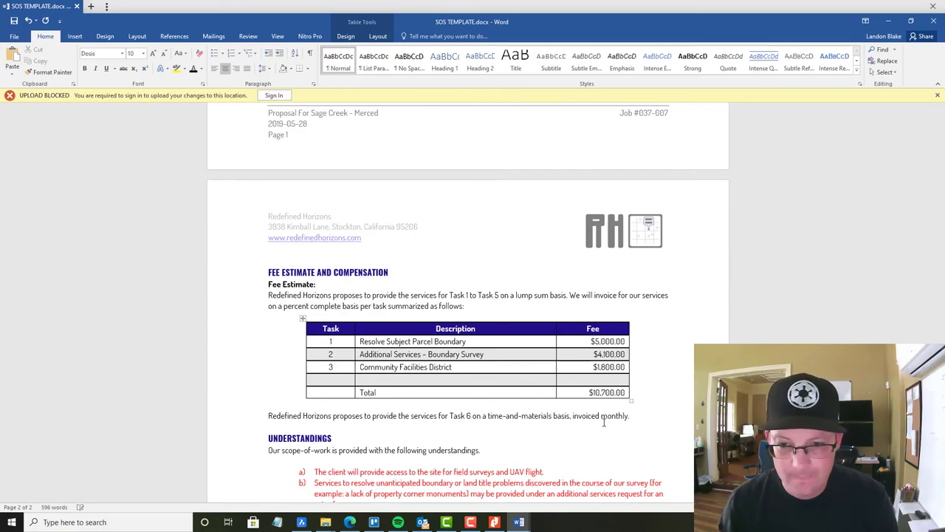
{"action": "key", "text": "Delete"}
{"action": "type", "text": "9"}
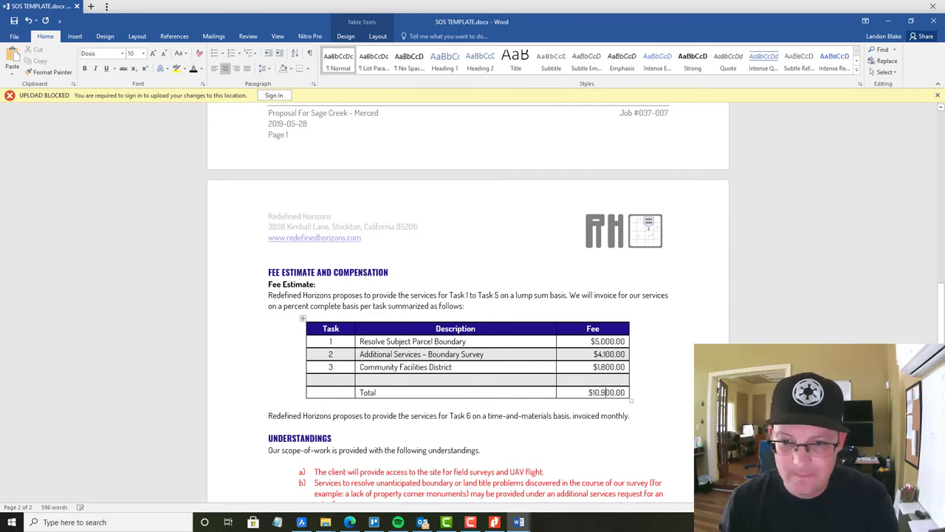
{"action": "left_click", "coordinate": [330, 426]}
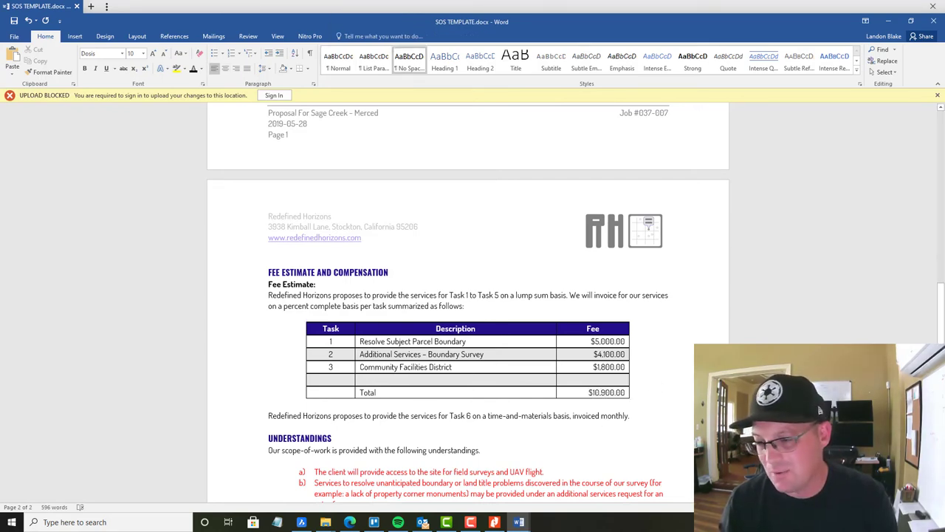
Review the whole proposal for the remaining red text, from the project understanding to the closing understandings list.
{"action": "scroll", "coordinate": [675, 416], "scroll_direction": "down", "scroll_amount": 8}
{"action": "scroll", "coordinate": [517, 446], "scroll_direction": "up", "scroll_amount": 5}
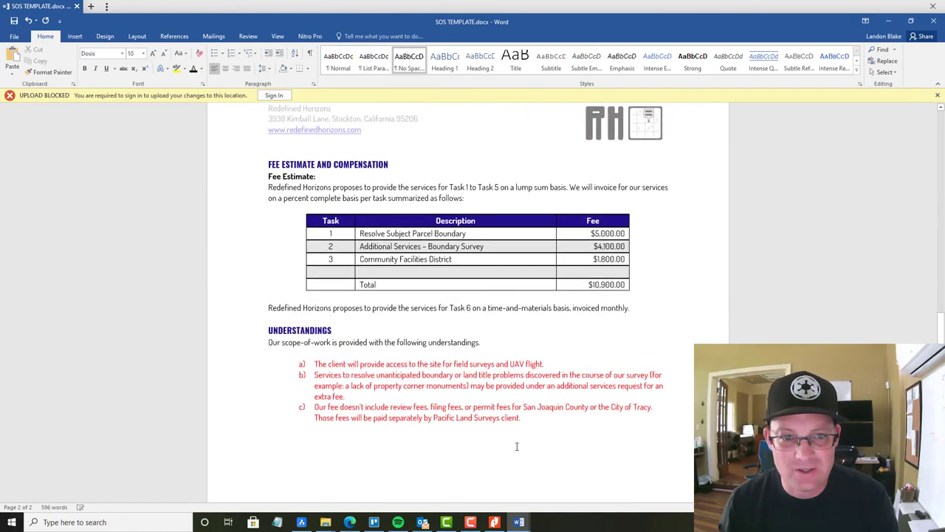
{"action": "scroll", "coordinate": [517, 446], "scroll_direction": "up", "scroll_amount": 15}
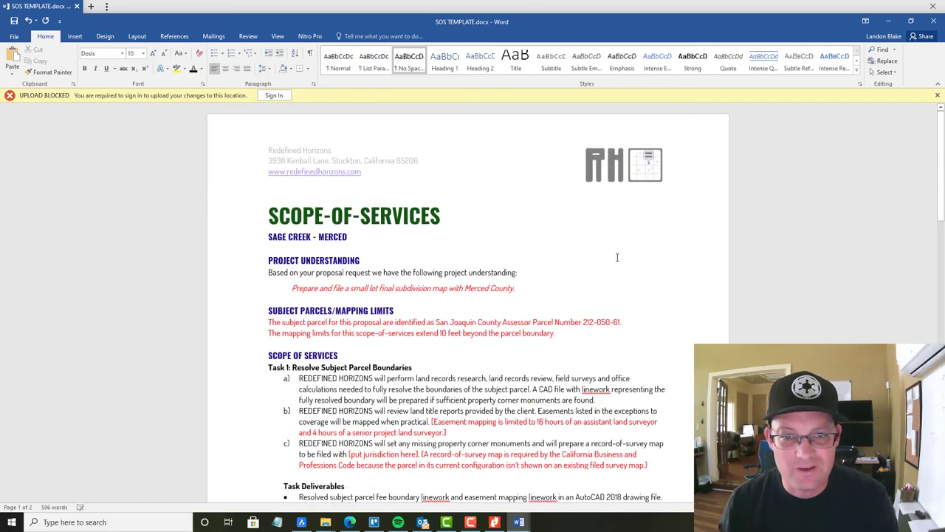
{"action": "scroll", "coordinate": [617, 257], "scroll_direction": "down", "scroll_amount": 18}
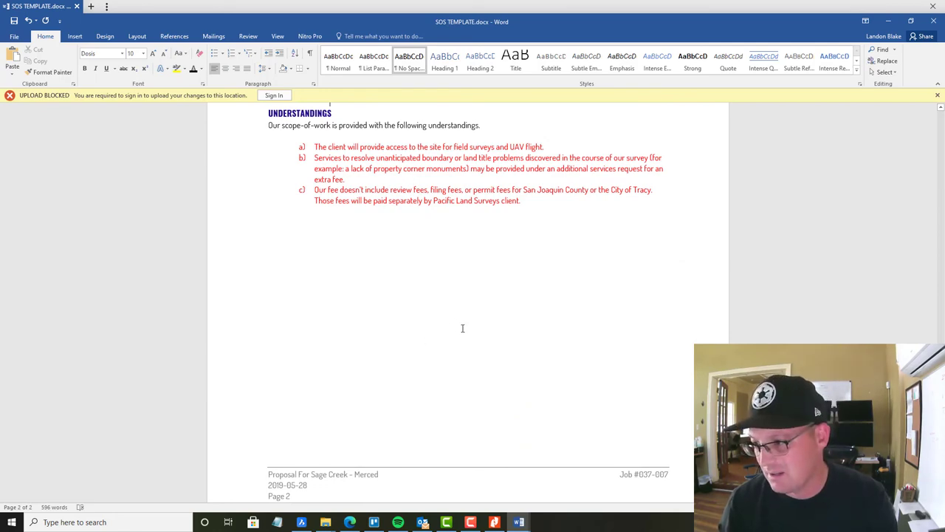
{"action": "scroll", "coordinate": [462, 328], "scroll_direction": "up", "scroll_amount": 15}
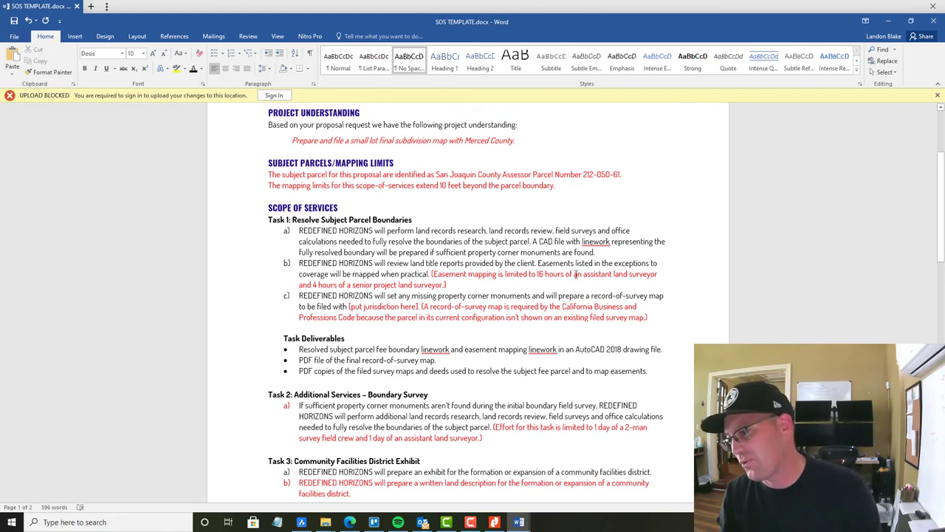
{"action": "scroll", "coordinate": [536, 288], "scroll_direction": "up", "scroll_amount": 3}
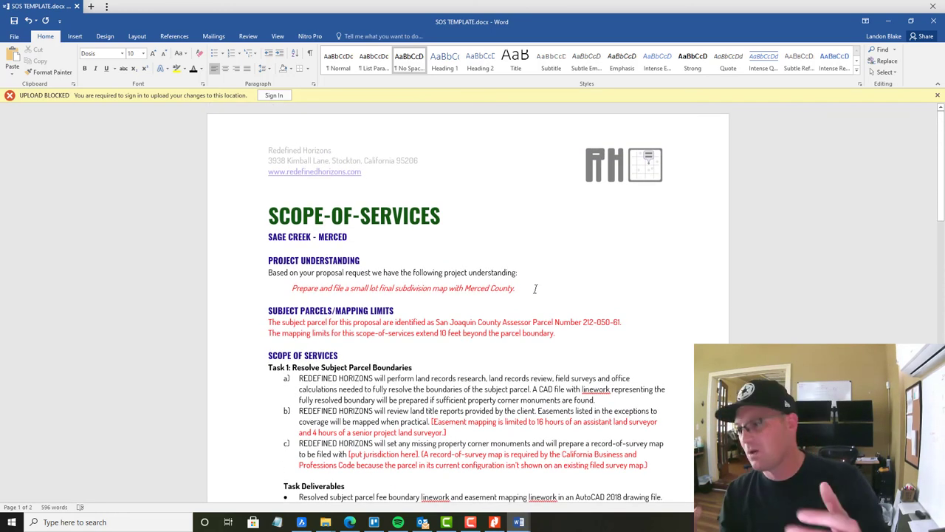